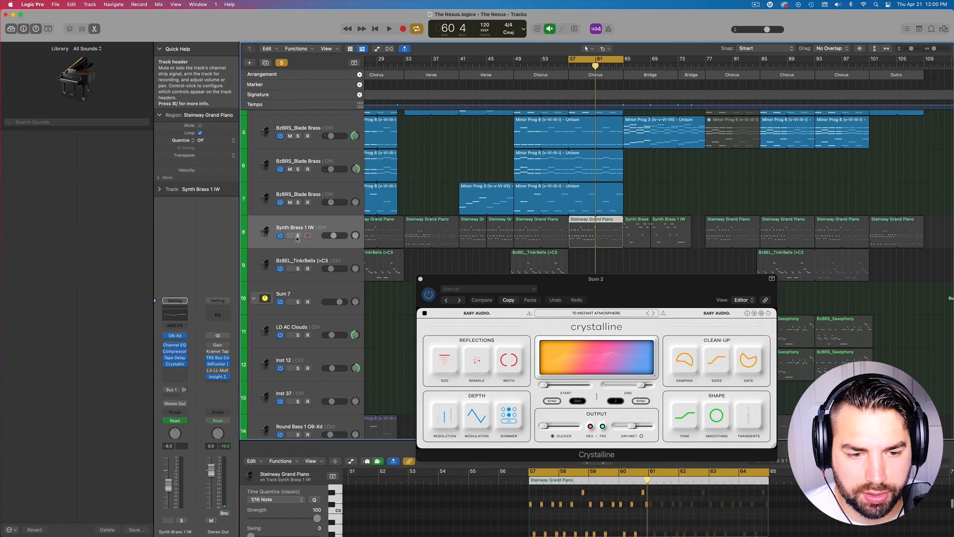
Solo the Synth Brass 1 IW track, turn its Crystalline reverb on and lower the reverb's dry/wet mix slightly
left_click(298, 235)
key("super+w")
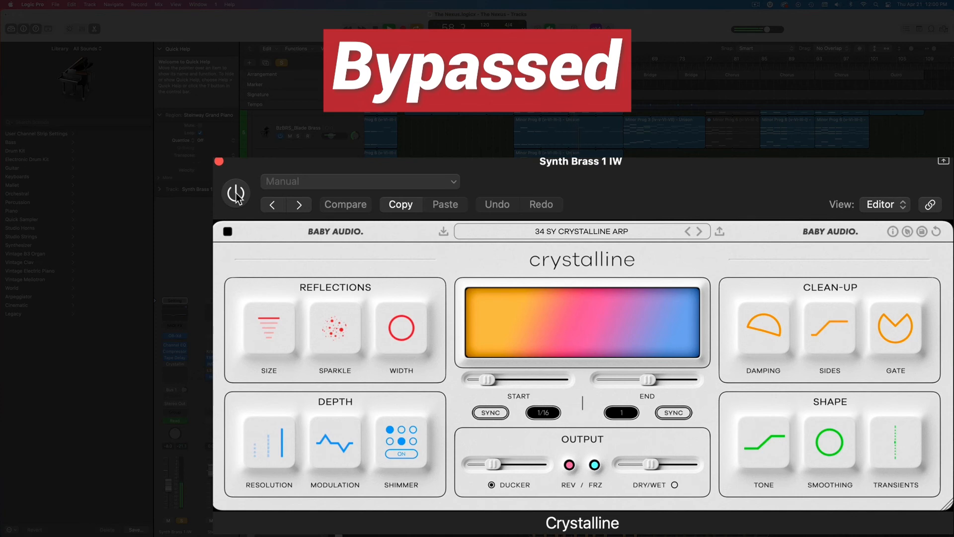
left_click(236, 193)
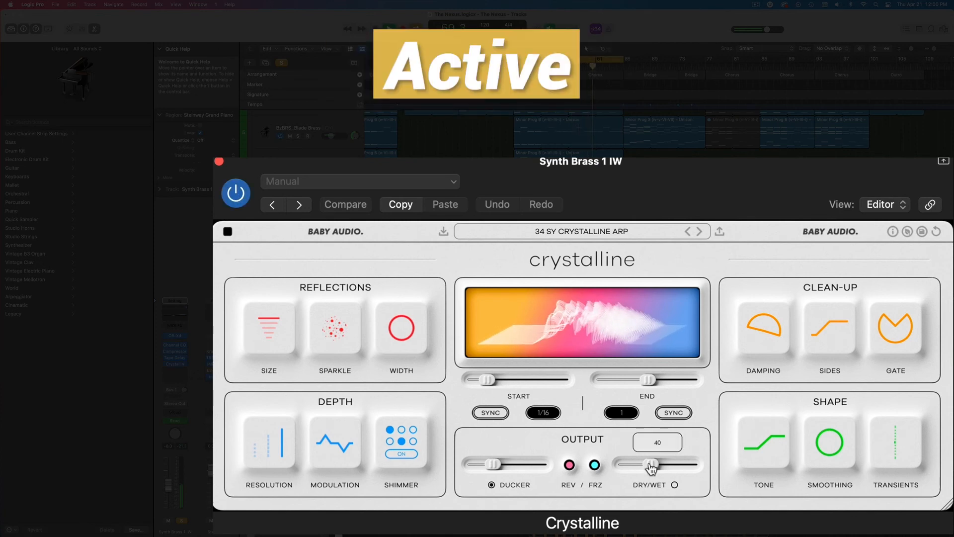
left_click_drag(651, 464, 643, 467)
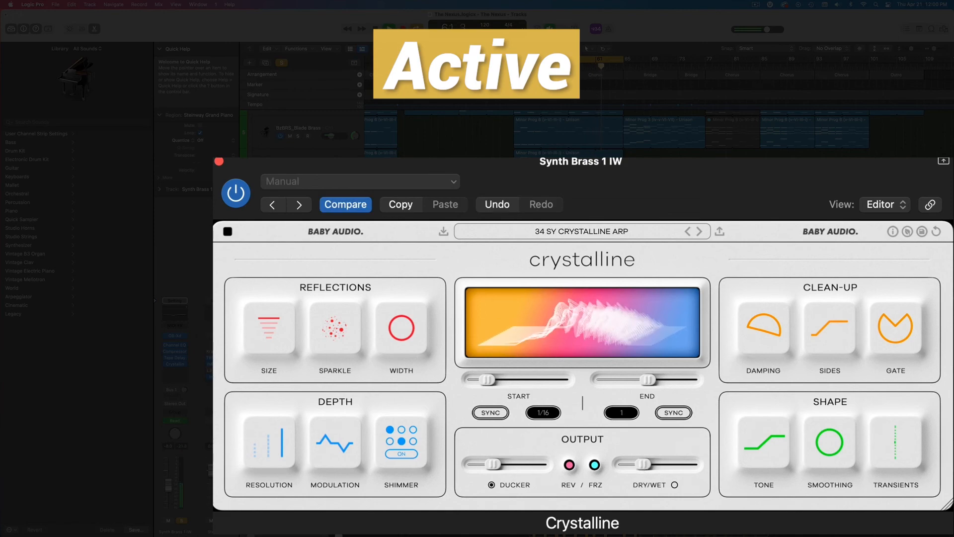
left_click(217, 160)
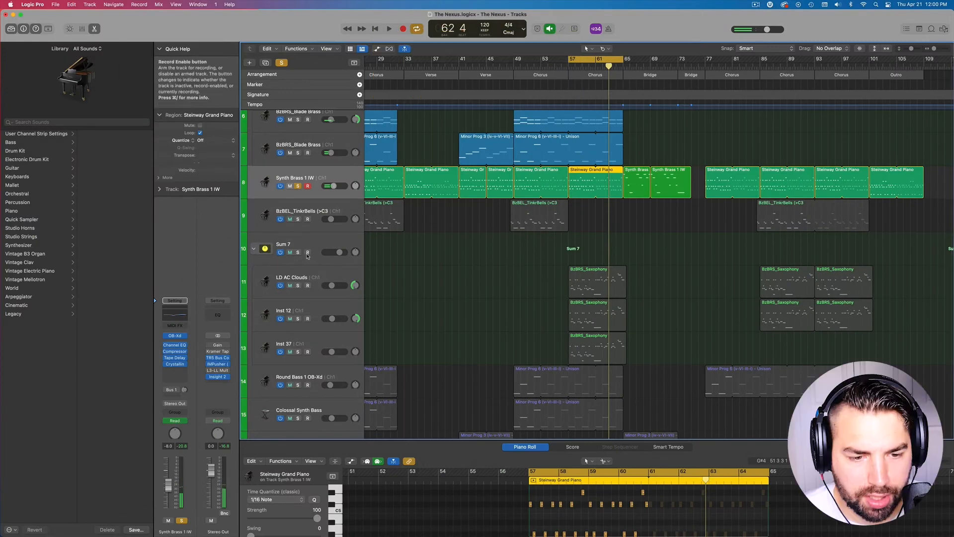
Solo the Sum 7 track stack, open its Crystalline reverb and bypass the effect
left_click(298, 252)
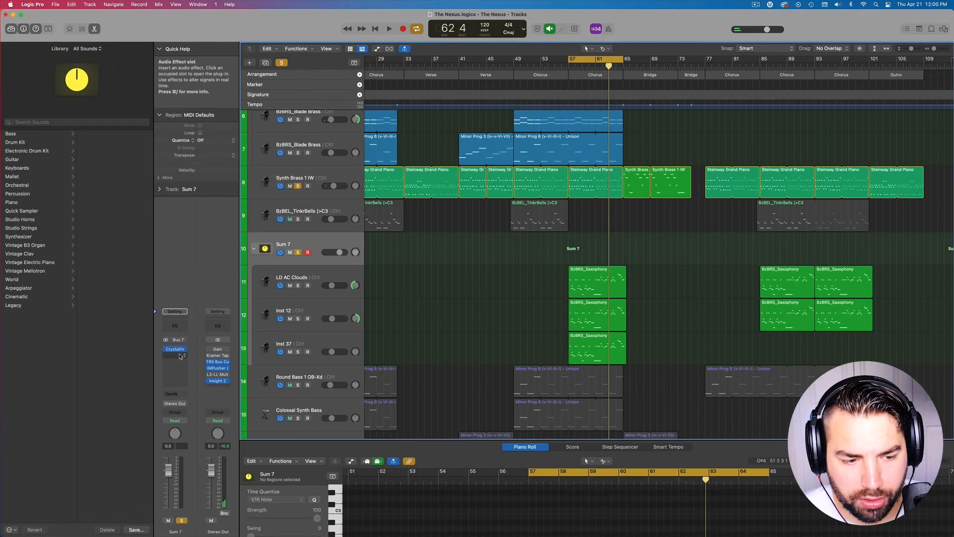
left_click(175, 349)
left_click_drag(518, 101, 612, 201)
left_click(400, 216)
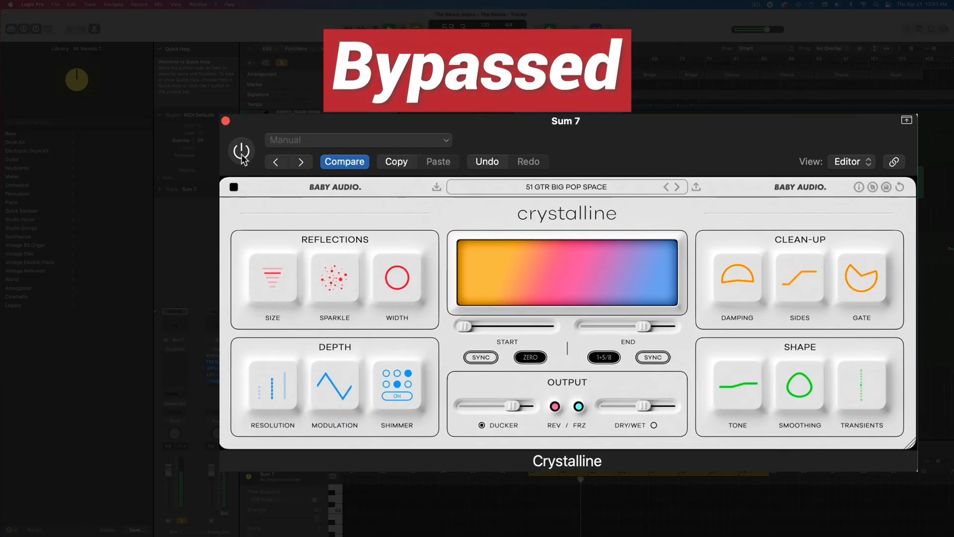
Turn Sum 7's Crystalline back on, raise the ducker to about 86 and lower the dry/wet mix slightly
left_click(243, 157)
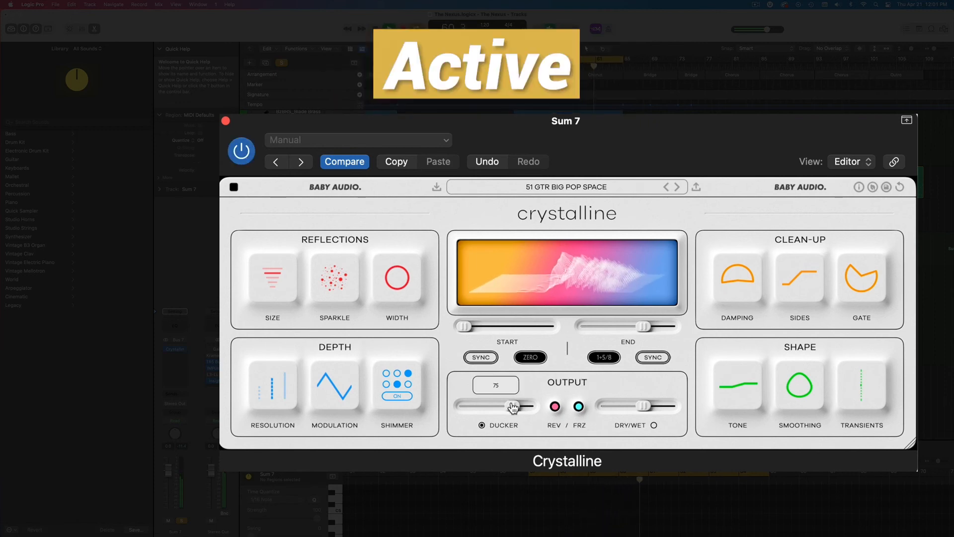
left_click_drag(513, 407, 520, 407)
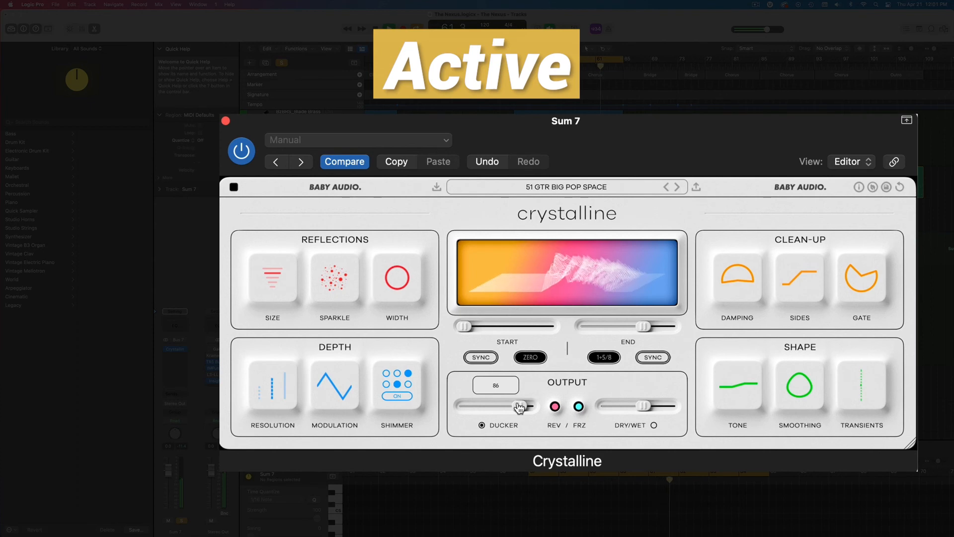
left_click_drag(642, 409, 635, 409)
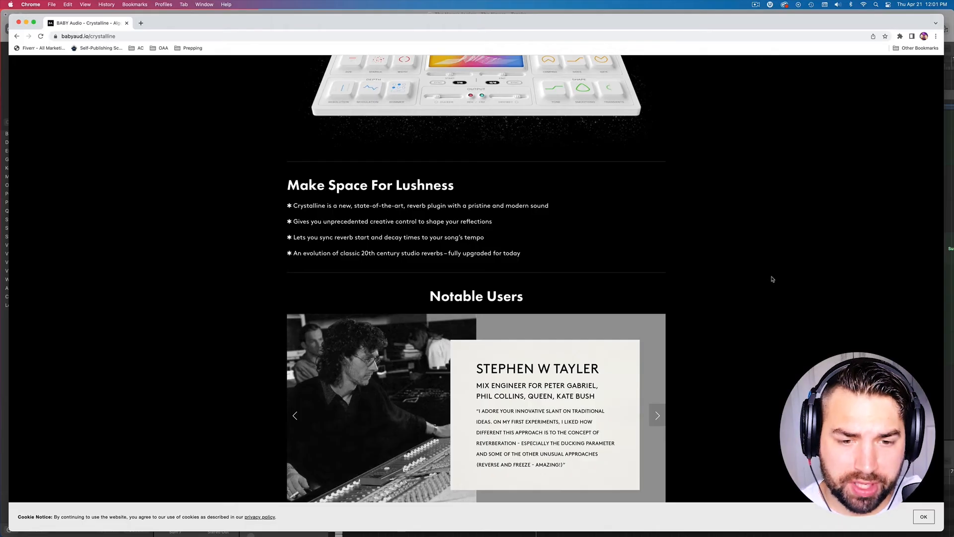
In Chrome, read through the Crystalline product page from the Make Space For Lushness bullets down to the preset creators and compatibility sections
scroll(705, 272, "down", 2)
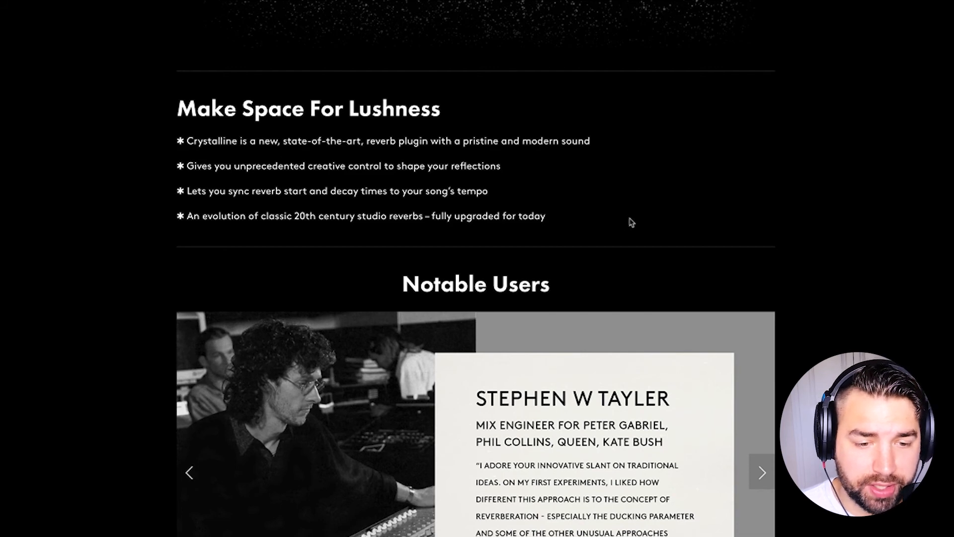
scroll(631, 222, "down", 1)
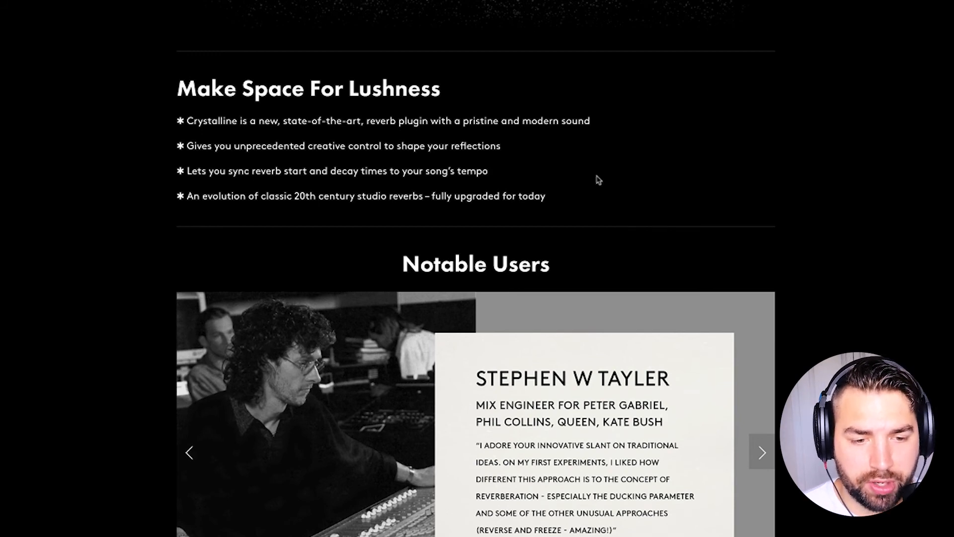
scroll(601, 182, "down", 1)
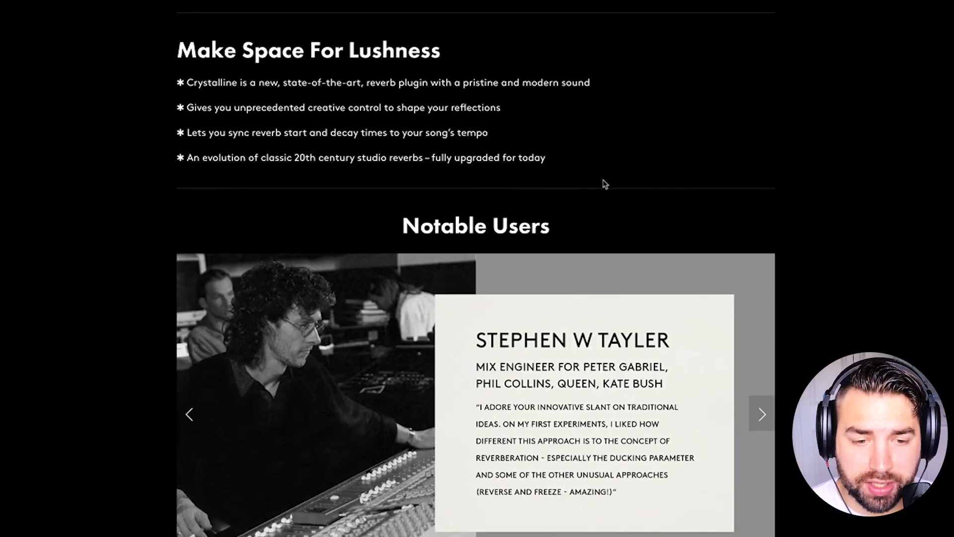
scroll(605, 184, "down", 1)
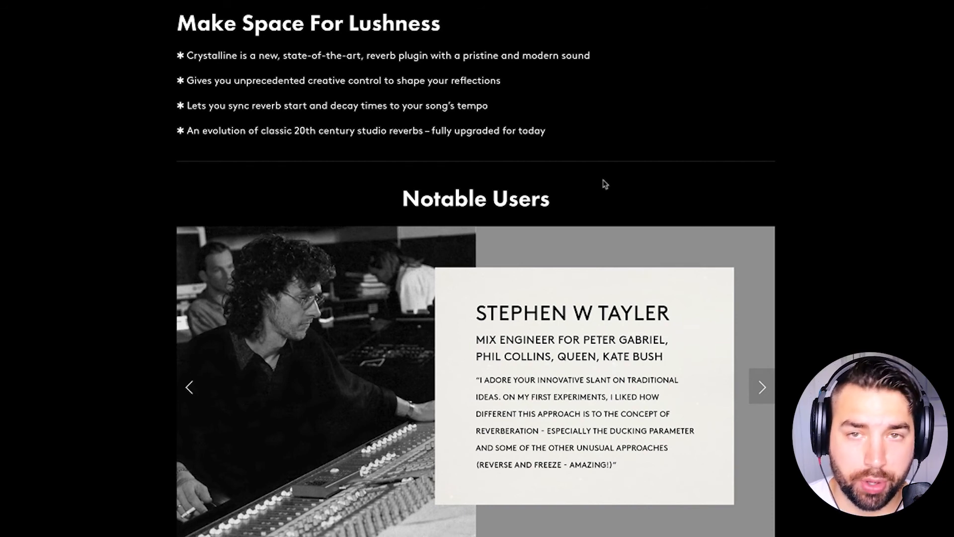
scroll(922, 243, "down", 3)
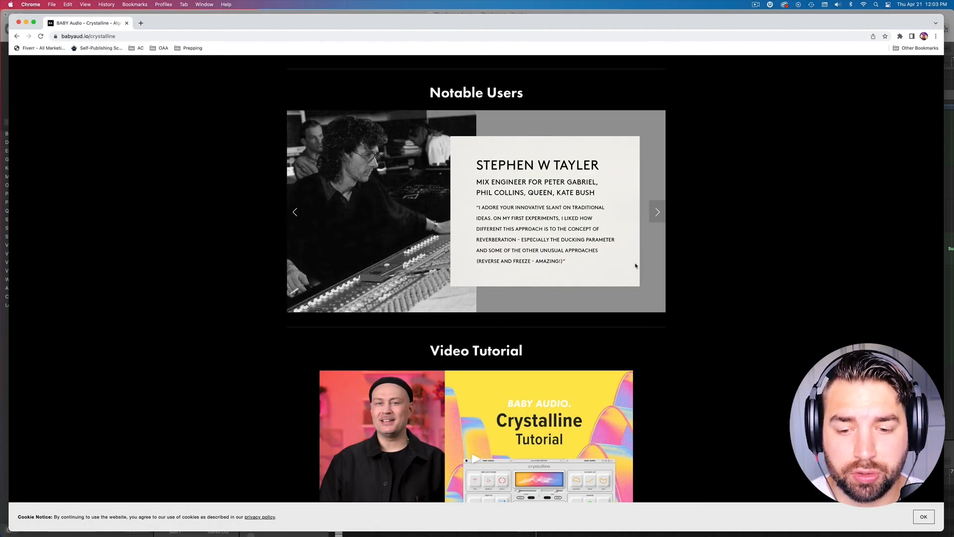
scroll(634, 262, "down", 2)
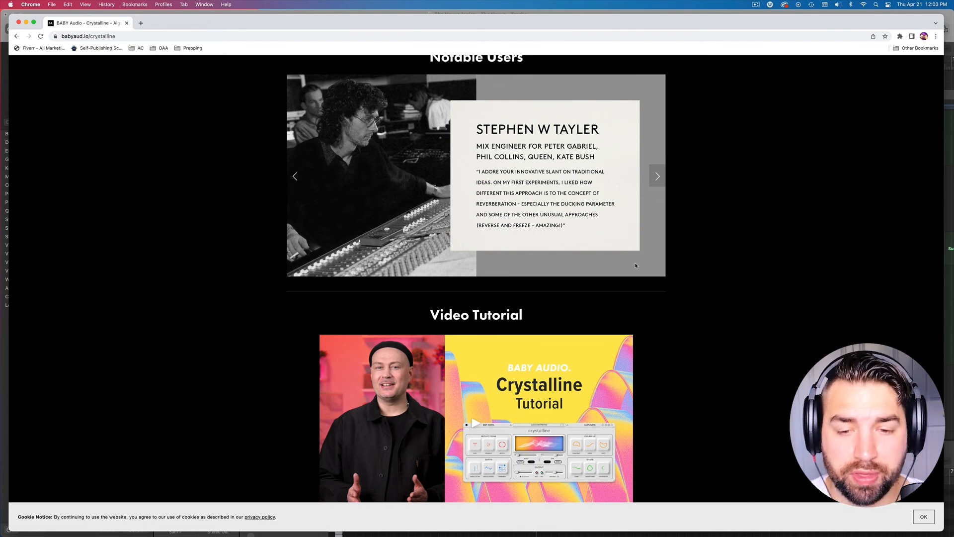
scroll(571, 243, "down", 1)
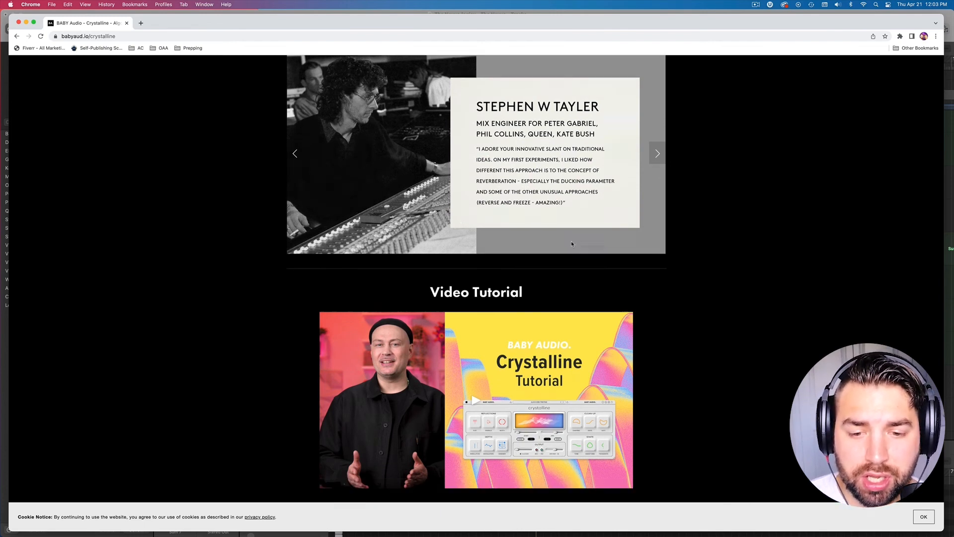
scroll(572, 243, "down", 4)
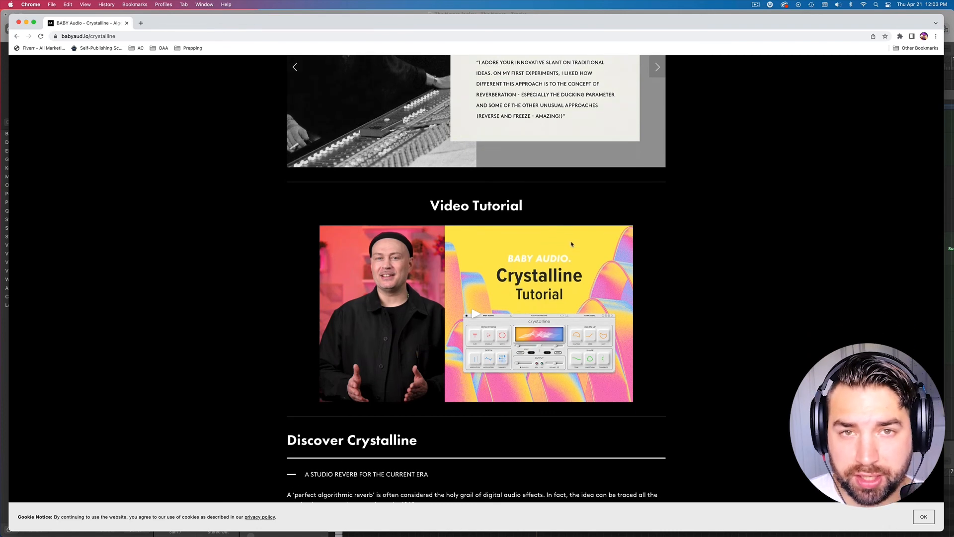
scroll(571, 243, "down", 3)
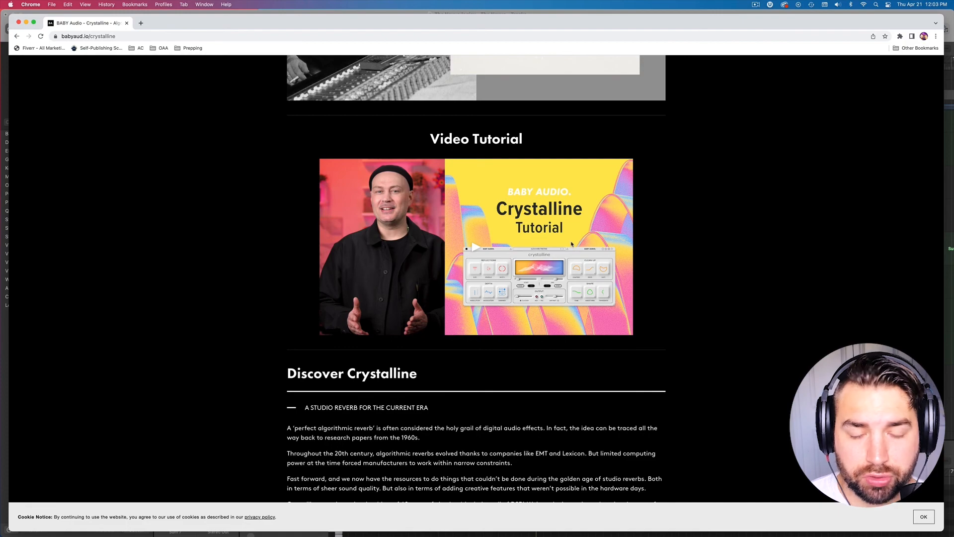
scroll(572, 244, "down", 12)
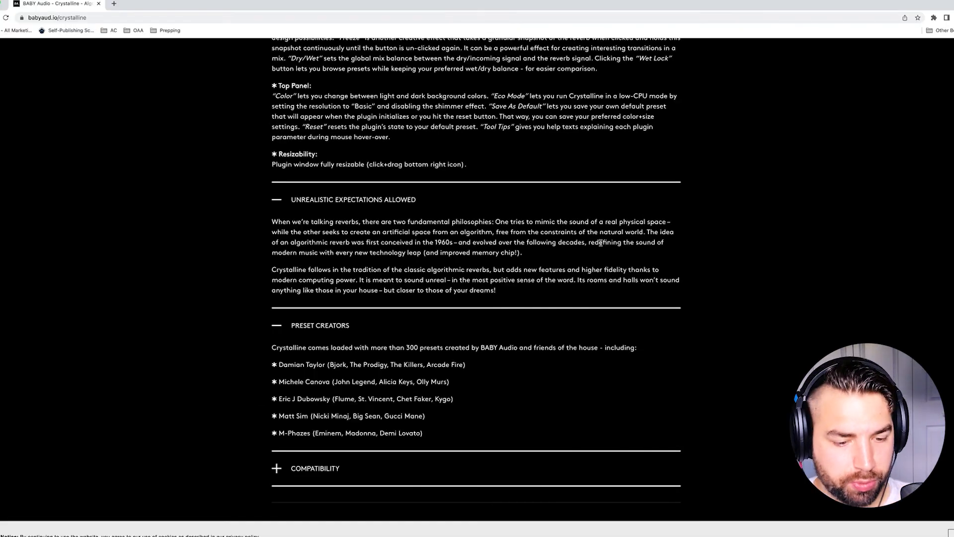
scroll(365, 351, "down", 2)
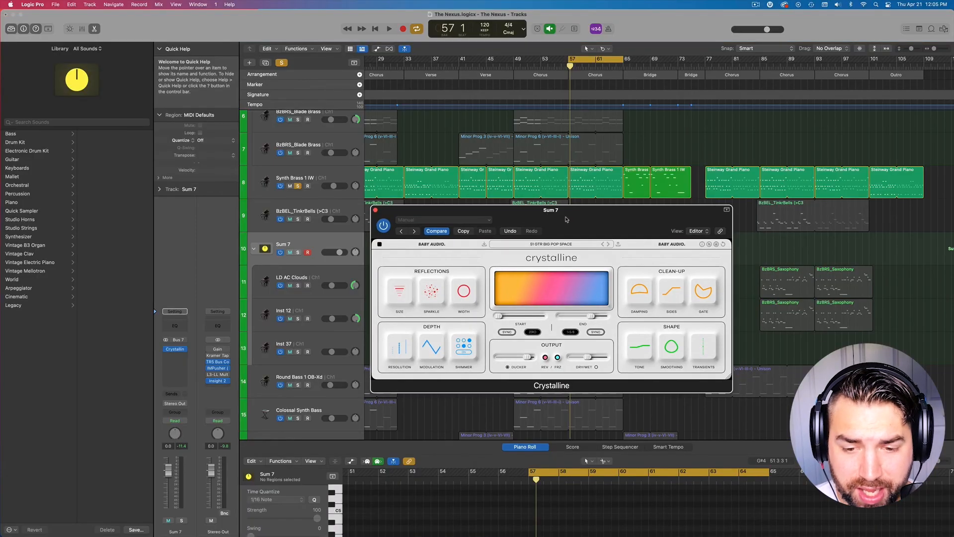
In Logic Pro, close the Sum 7 plug-in window and open the Crystalline reverb on the Synth Brass 1 IW track
mouse_move(567, 219)
left_mouse_down()
mouse_move(559, 211)
mouse_move(568, 216)
left_mouse_up()
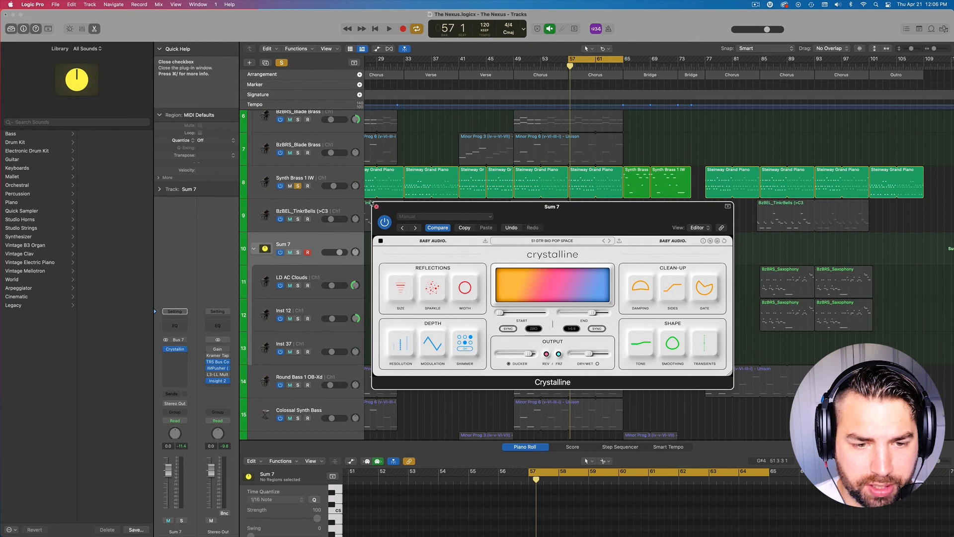
left_click(376, 206)
left_click(323, 175)
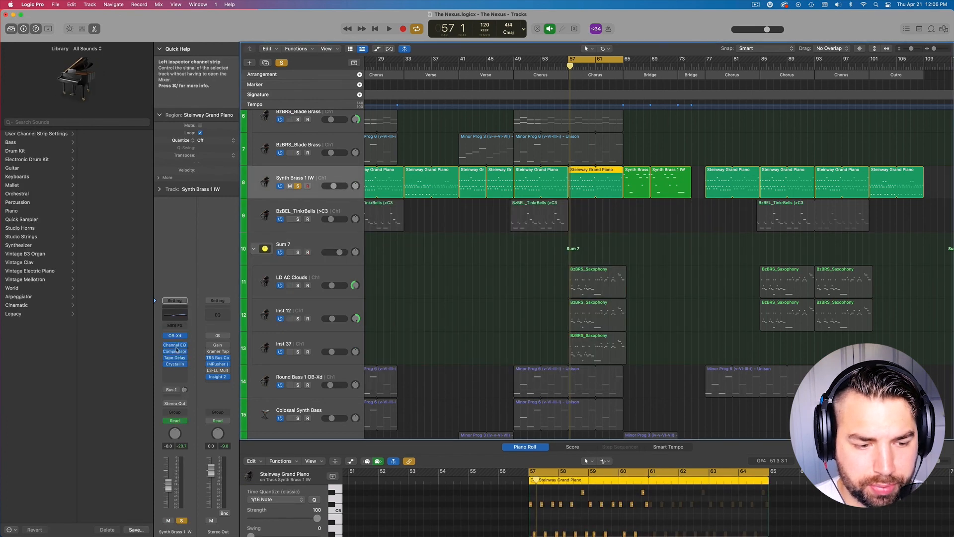
left_click(175, 364)
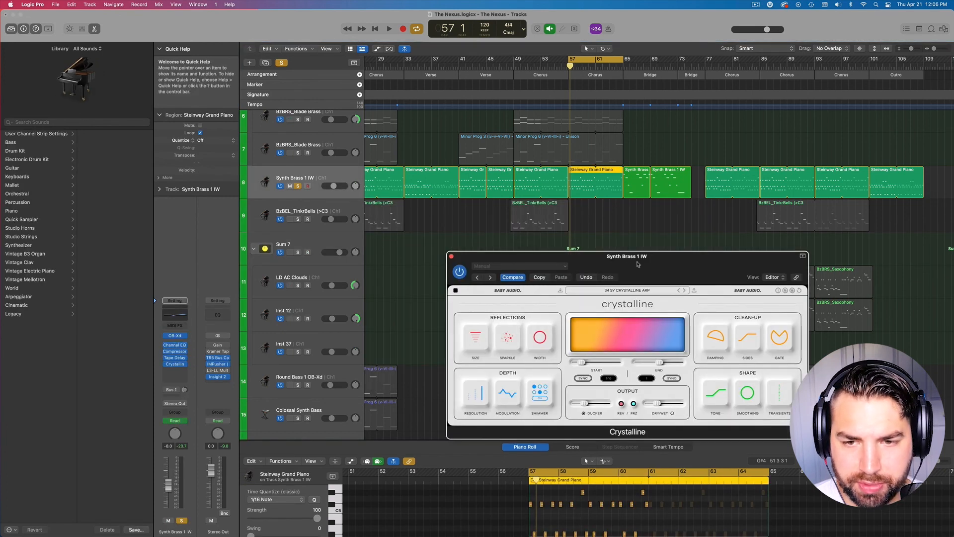
left_click_drag(643, 261, 588, 248)
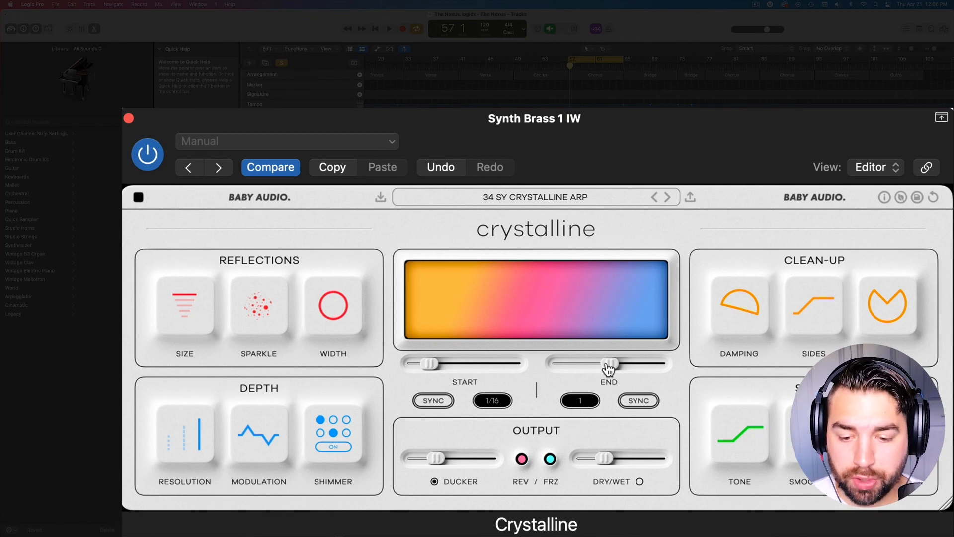
Play the soloed synth brass and try tempo-synced reverb start and end times of 1/4 each
left_click(433, 400)
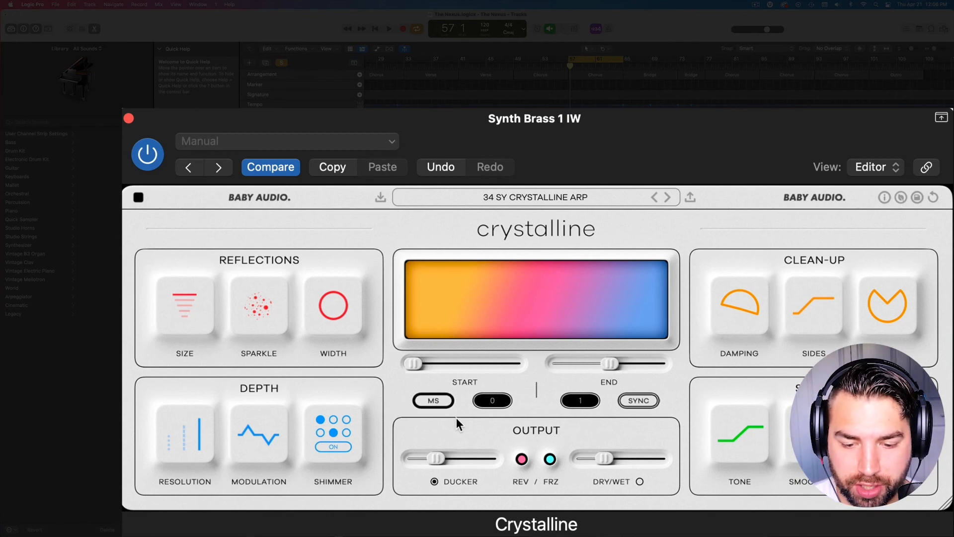
left_click(433, 400)
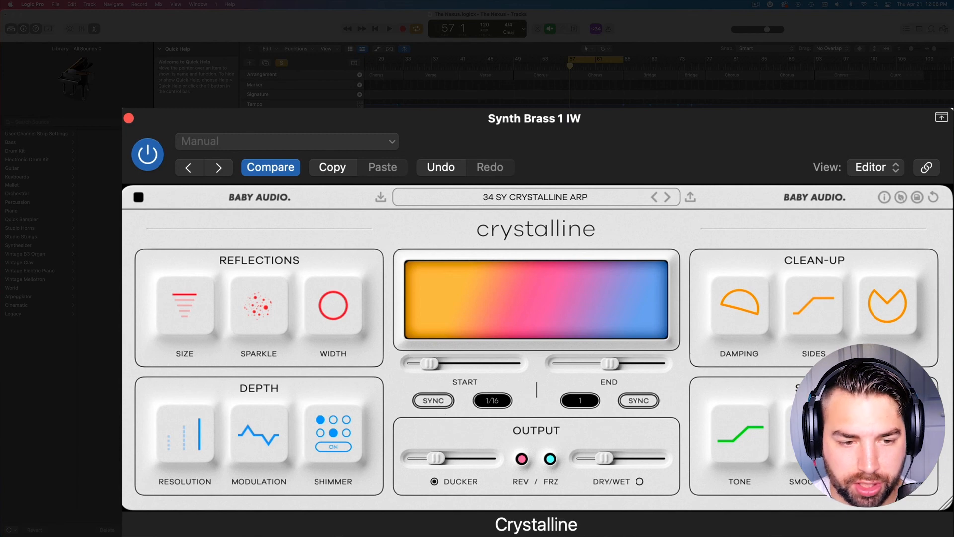
key("space")
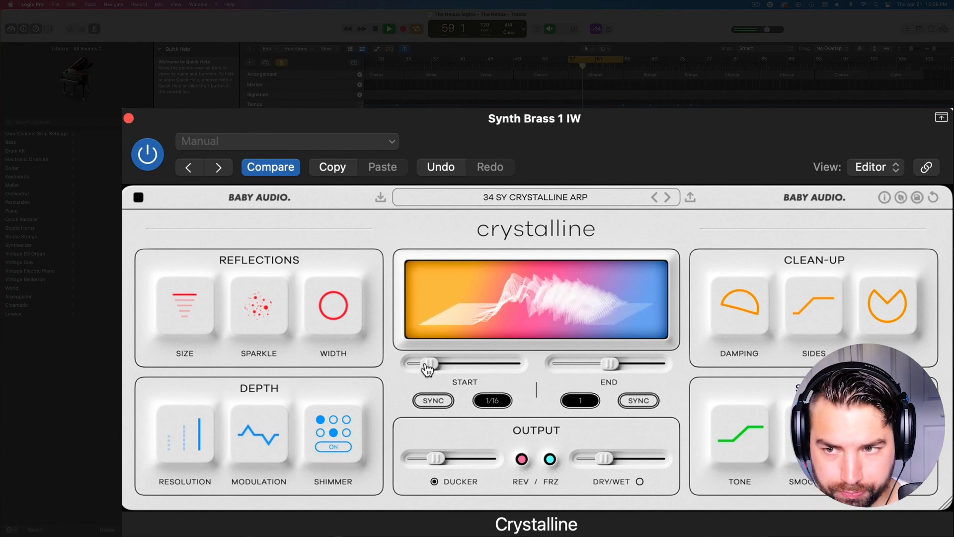
left_click_drag(427, 368, 447, 368)
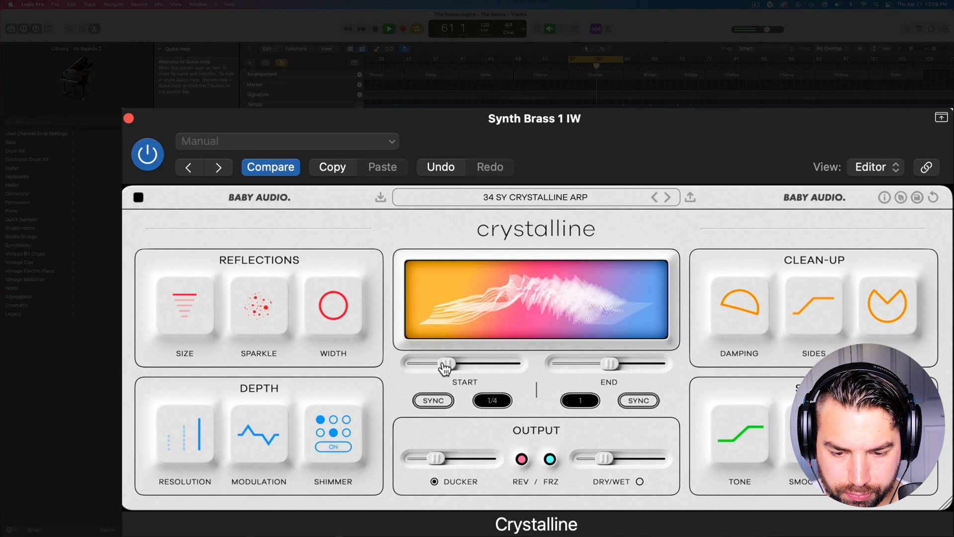
left_click_drag(610, 367, 570, 368)
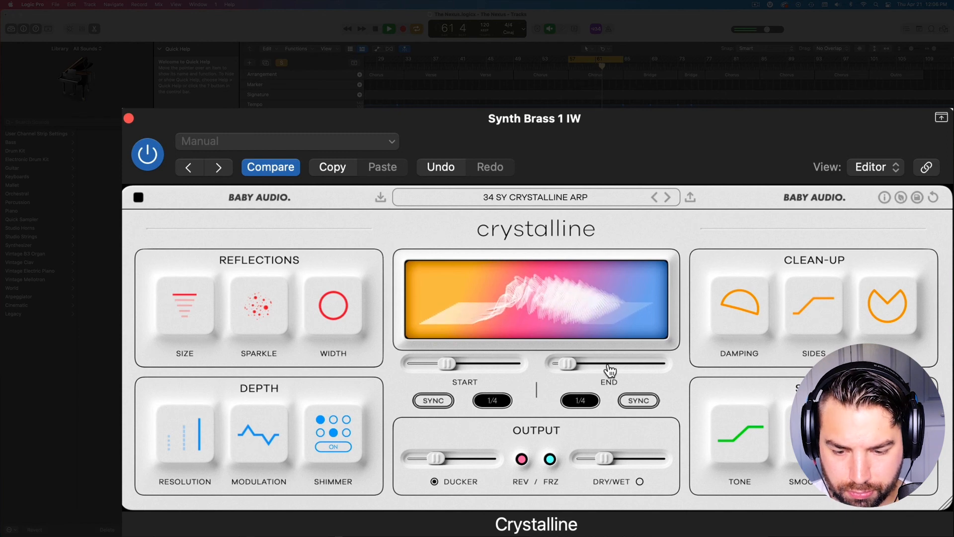
key("space")
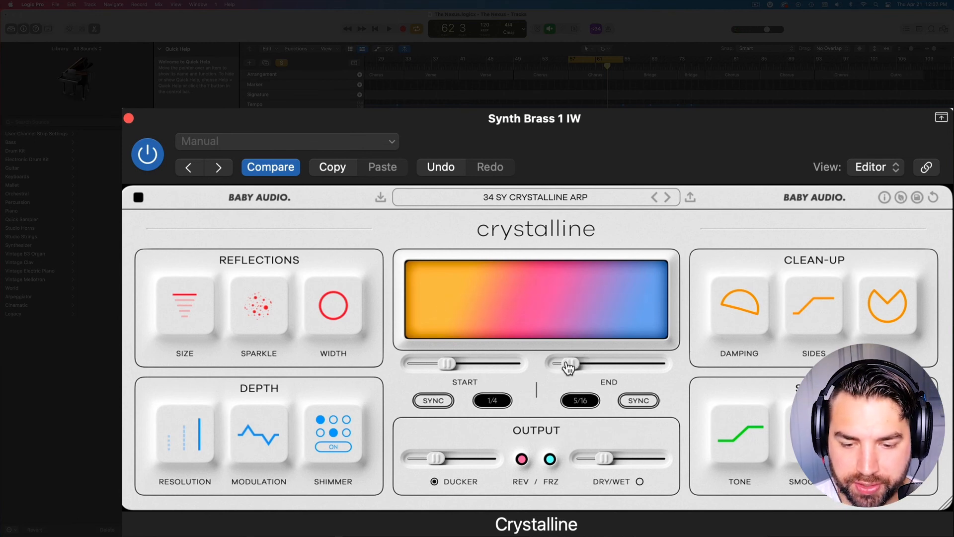
left_click_drag(569, 366, 567, 368)
During playback, try millisecond reverb times with the end at about 4439 ms and the start raised above zero
left_click(433, 400)
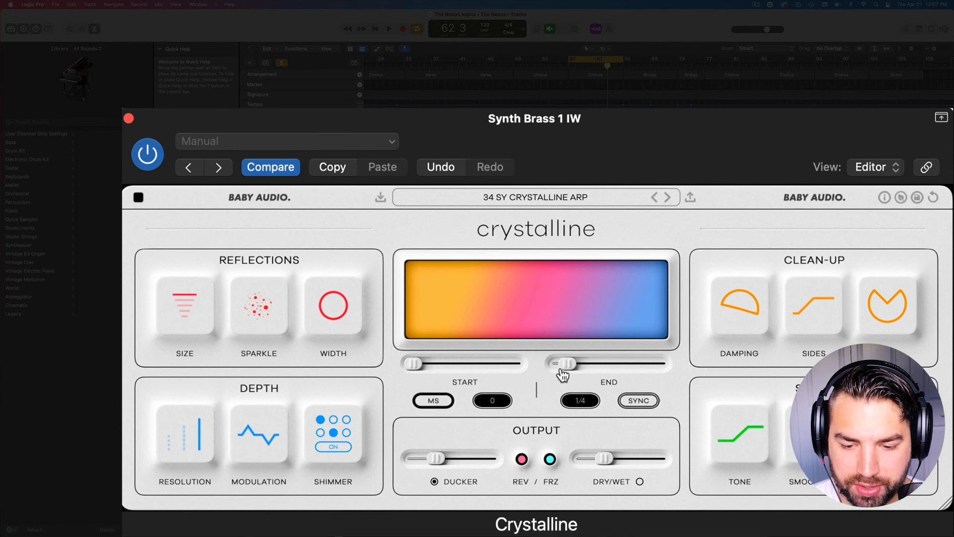
key("space")
left_click_drag(571, 367, 627, 367)
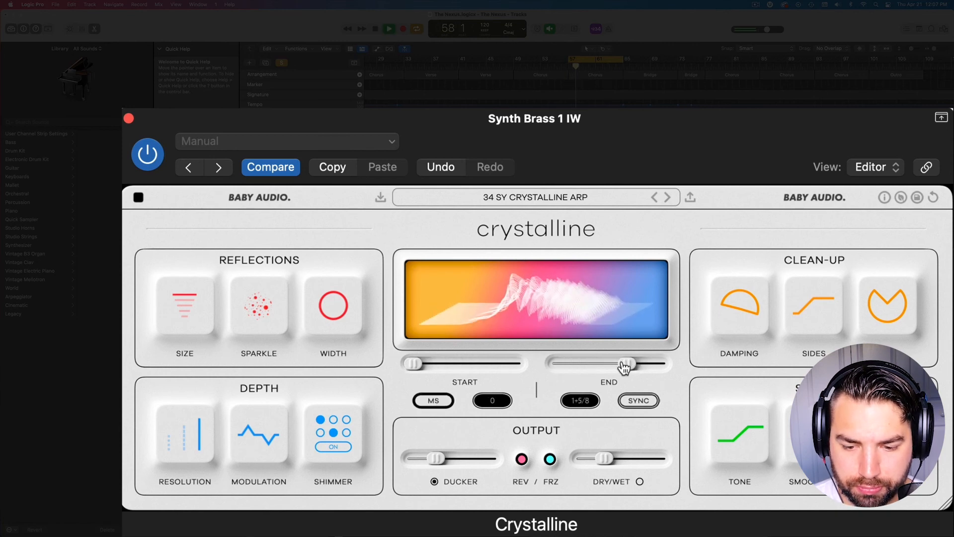
left_click(639, 401)
mouse_move(627, 364)
left_mouse_down()
mouse_move(611, 366)
mouse_move(626, 364)
left_mouse_up()
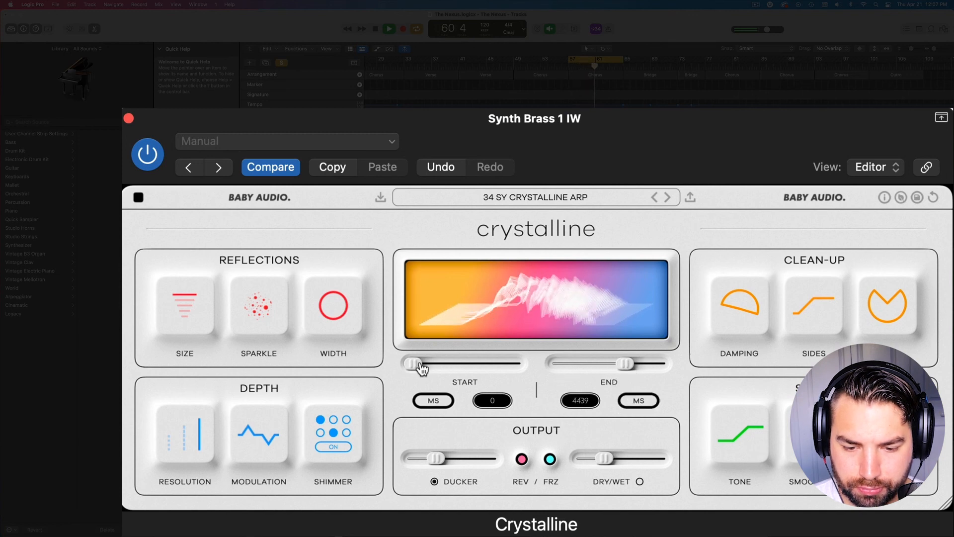
left_click_drag(421, 368, 443, 366)
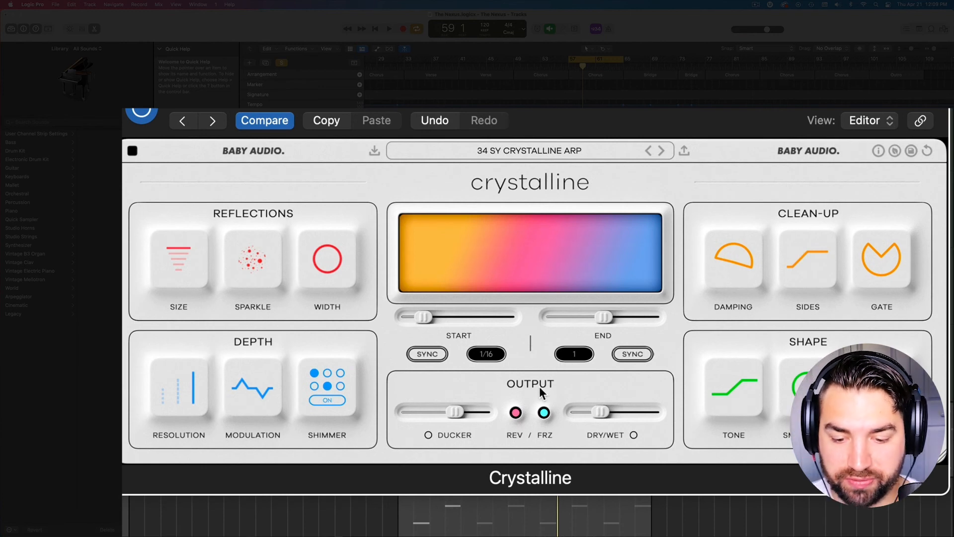
Try Ducker amounts of 27 and 74 while playing the synth brass, and raise the dry/wet mix slightly
mouse_move(455, 415)
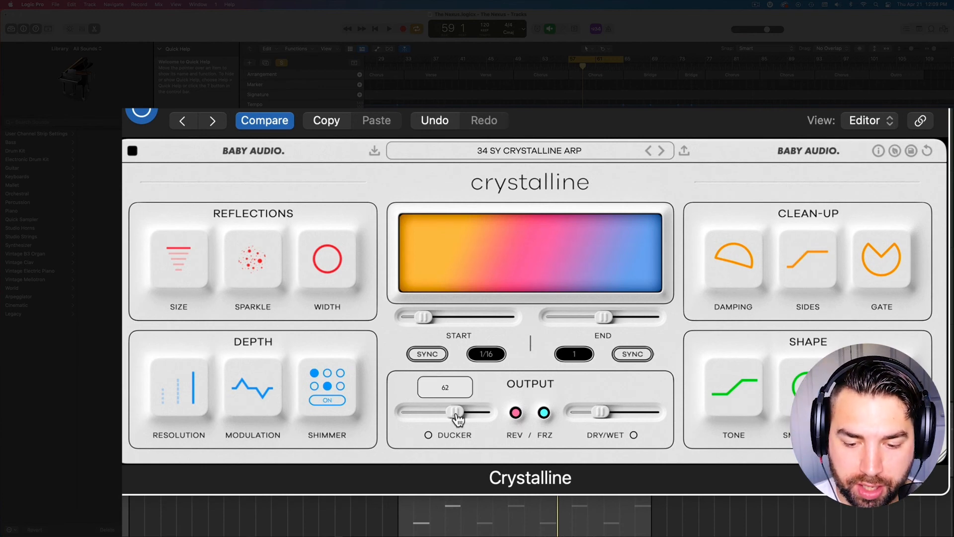
left_click_drag(455, 415, 430, 421)
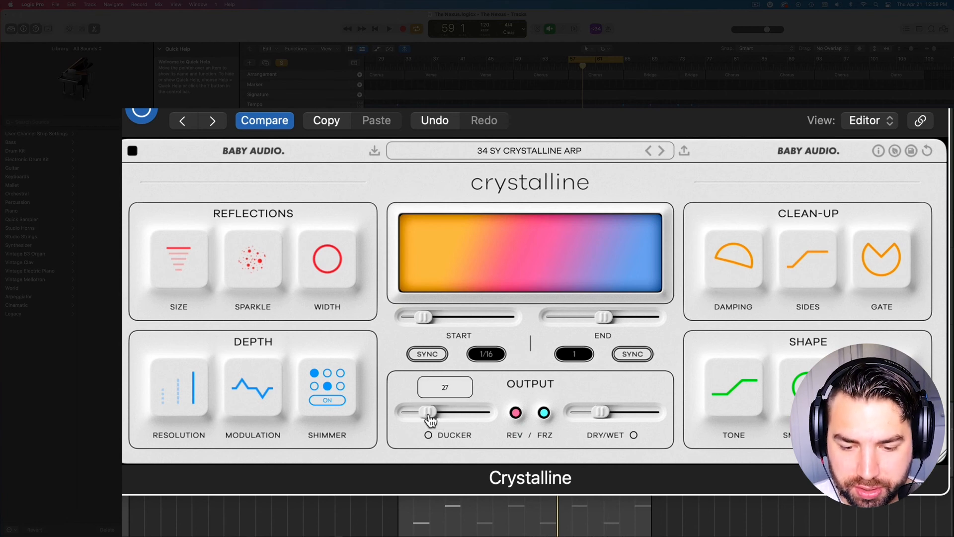
key("space")
left_click_drag(600, 413, 619, 414)
left_click_drag(433, 422, 468, 420)
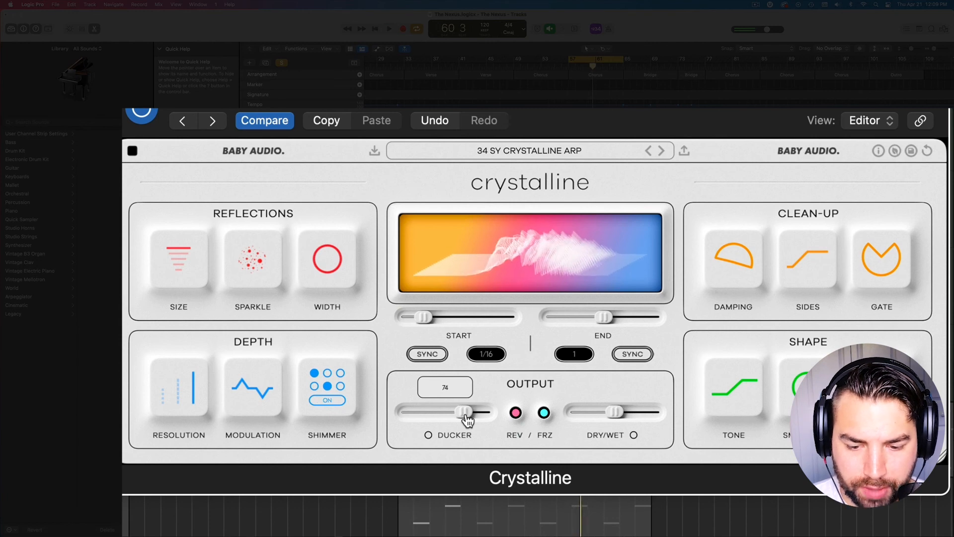
Enable the Ducker option, audition it during playback at an amount of 71, and lower the amount
left_click(428, 434)
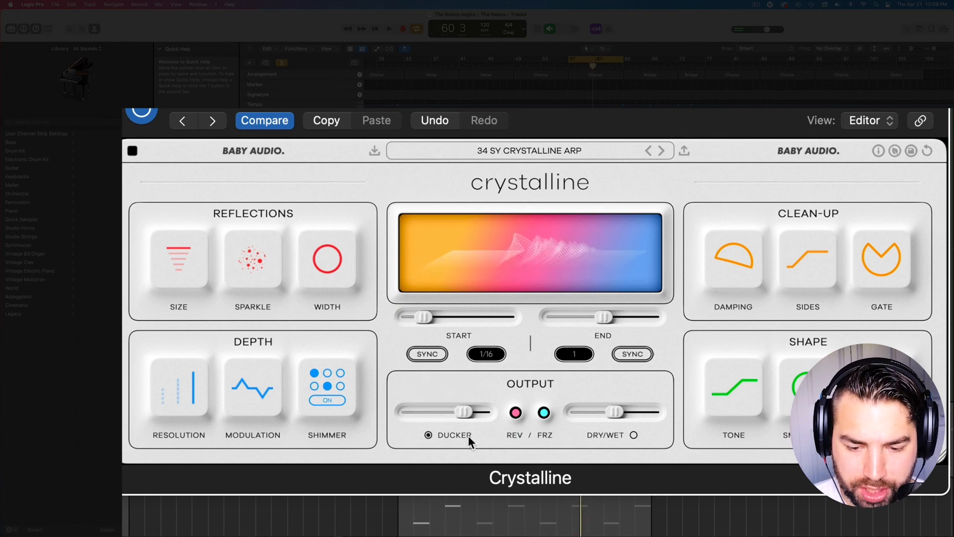
mouse_move(465, 413)
left_mouse_down()
mouse_move(444, 417)
mouse_move(463, 418)
left_mouse_up()
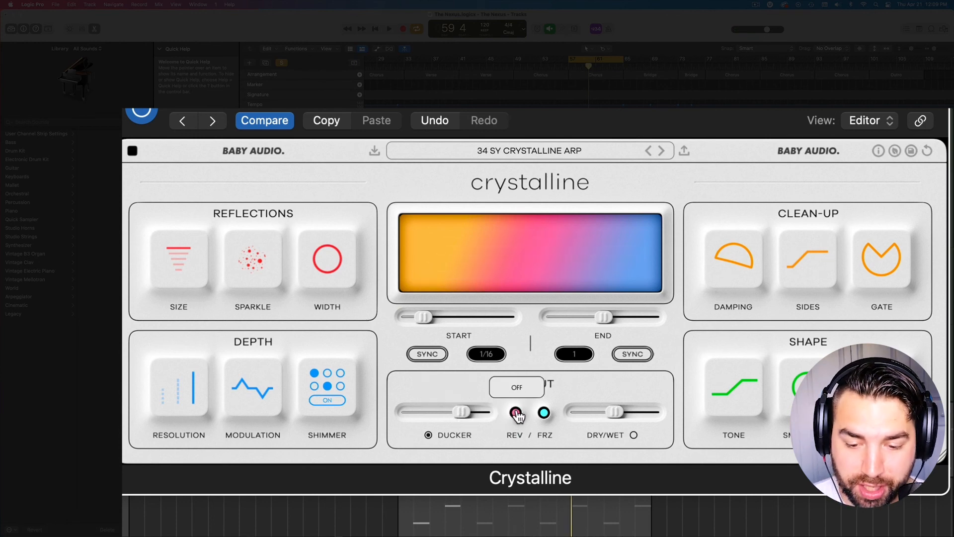
key("space")
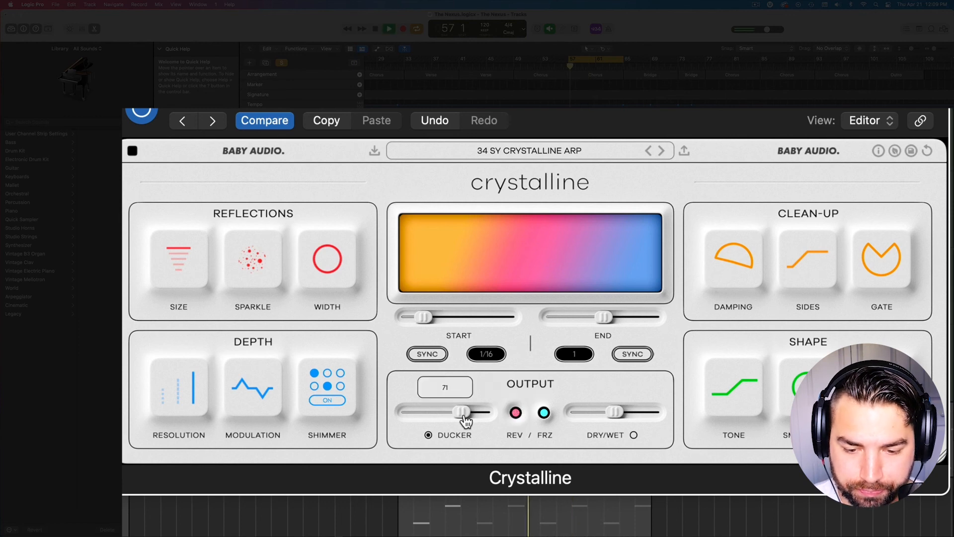
left_click_drag(461, 413, 435, 415)
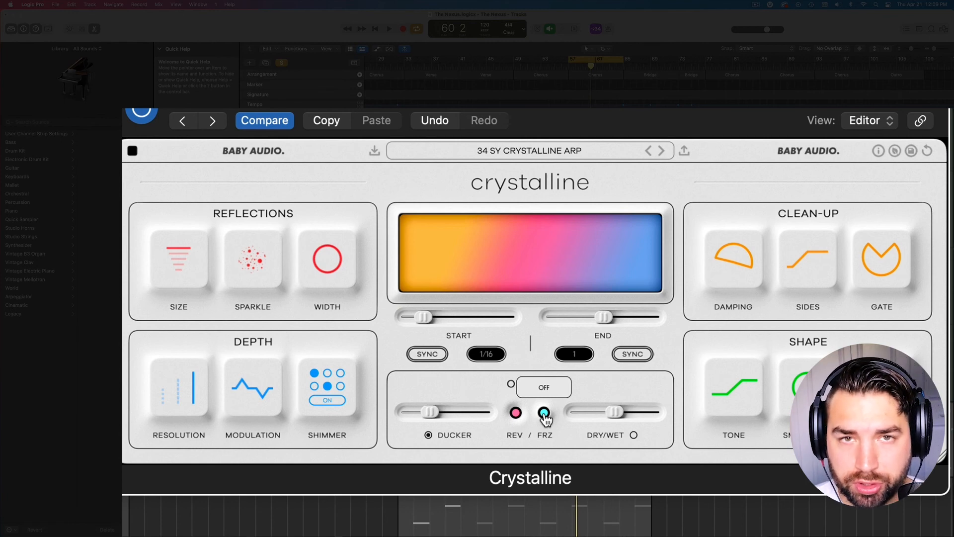
During playback, audition the reverb Freeze on and off with dry/wet at 100, and bring the mix back down
key("space")
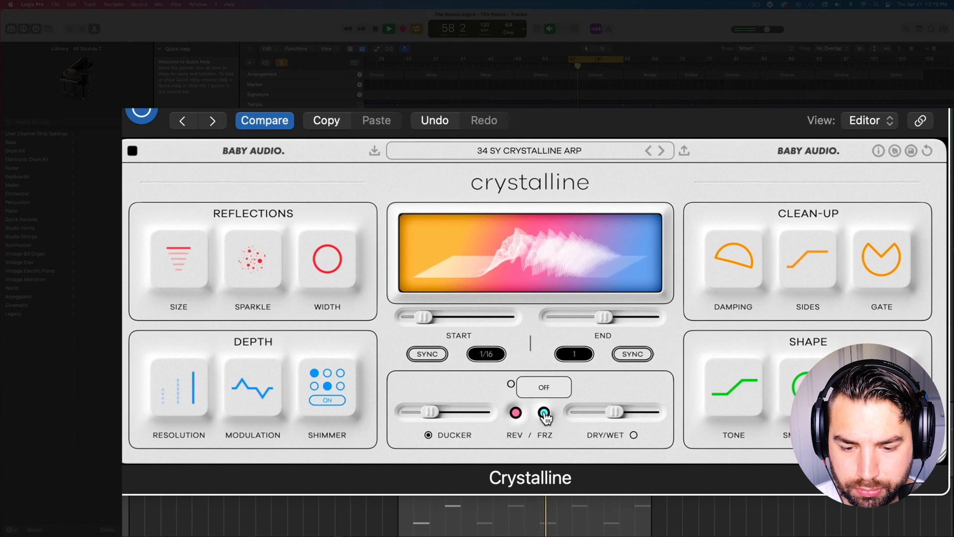
left_click(544, 413)
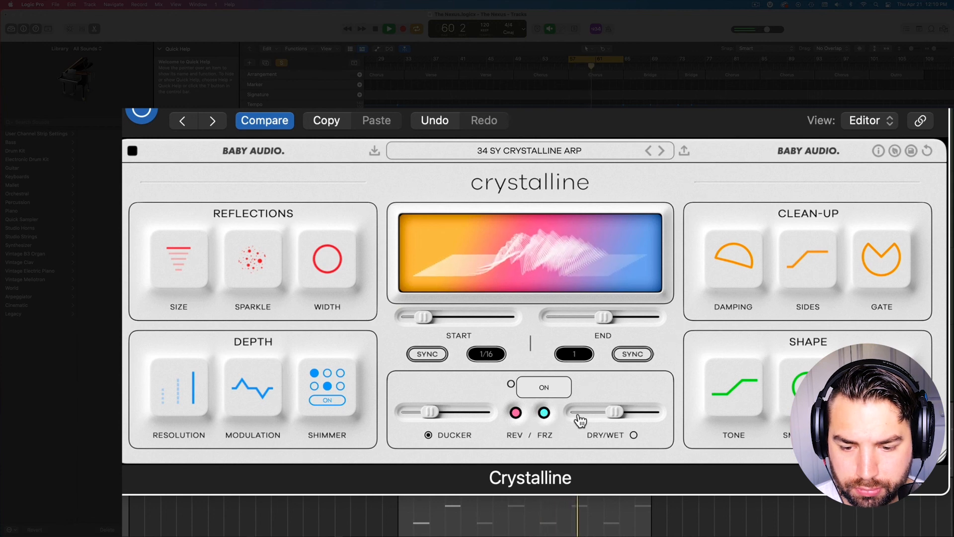
left_click_drag(614, 412, 667, 420)
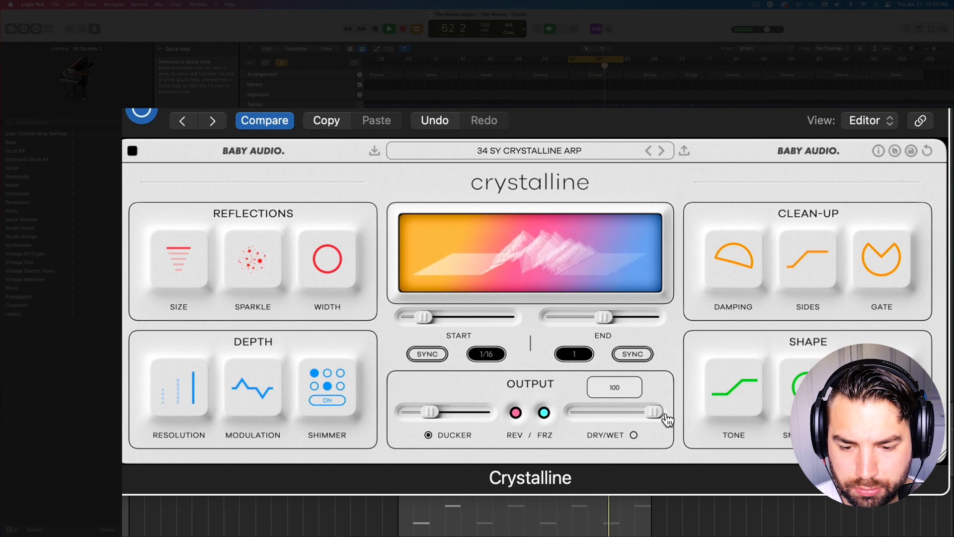
left_click(544, 412)
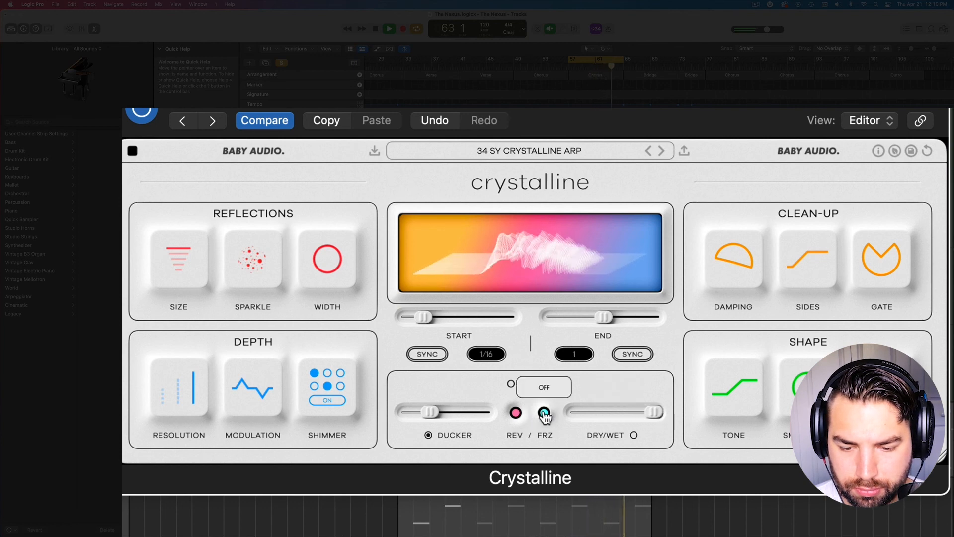
left_click(544, 412)
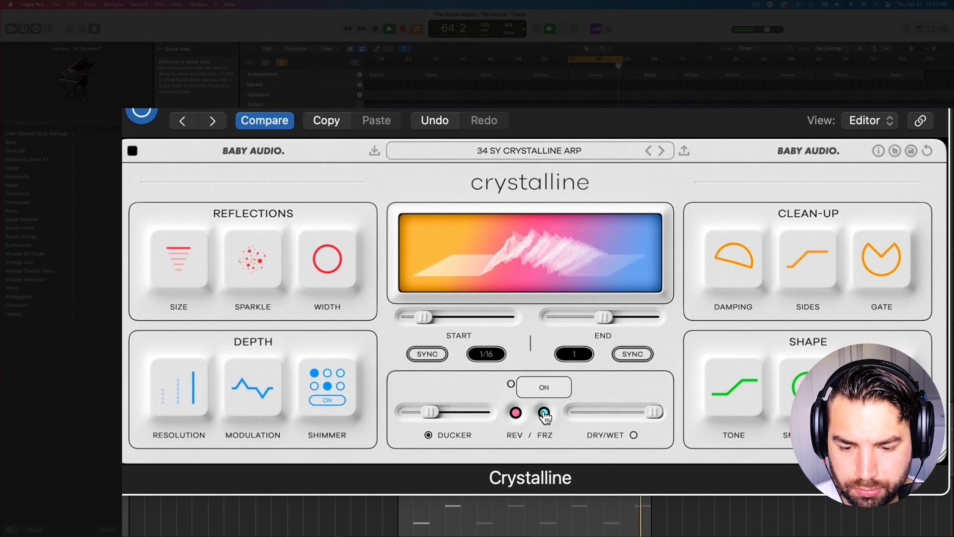
key("space")
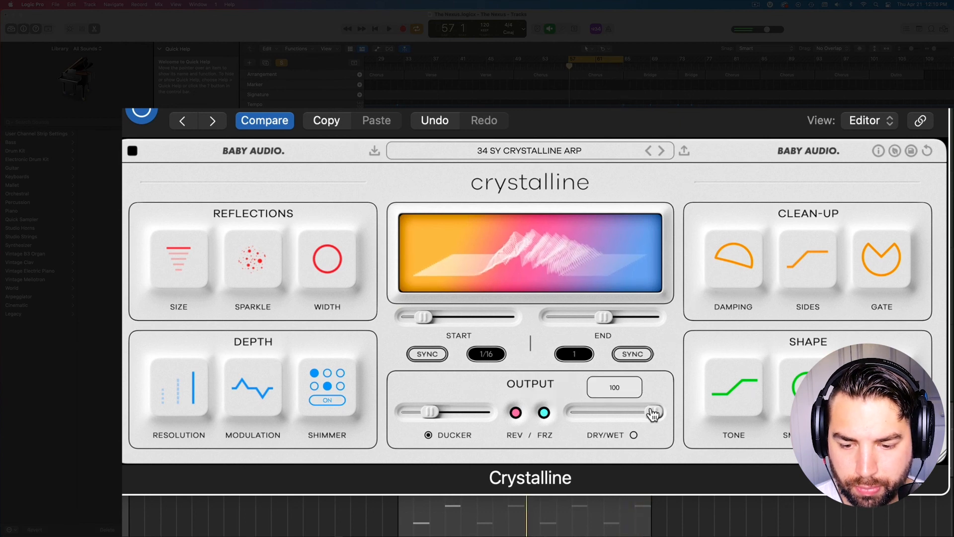
left_click_drag(651, 415, 605, 414)
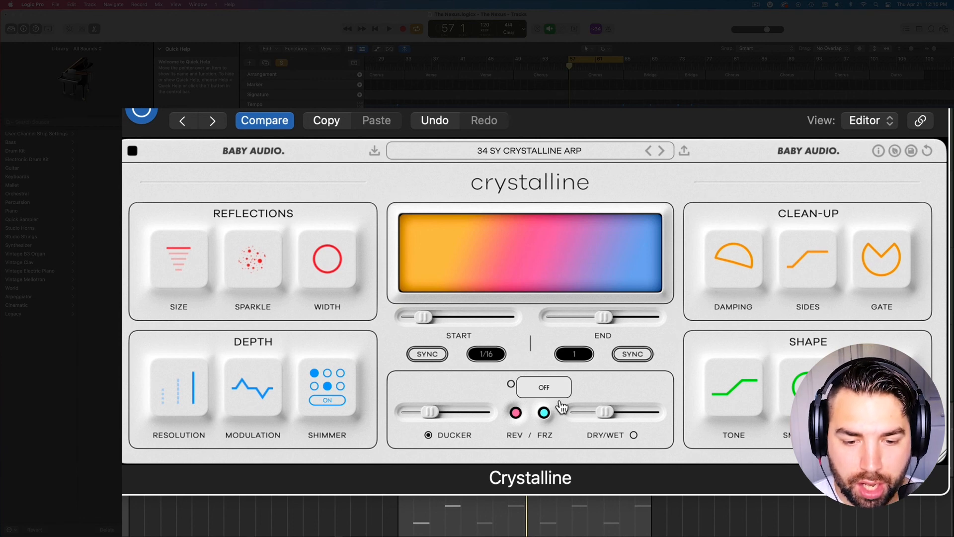
Try the Large reflections size, return it to Spacey, and adjust Sparkle around 78
mouse_move(179, 266)
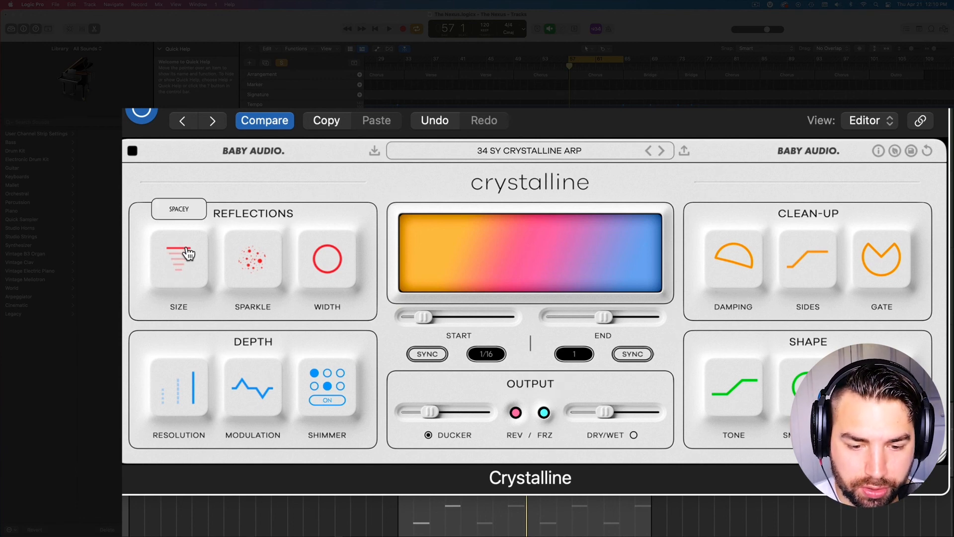
left_click(185, 260)
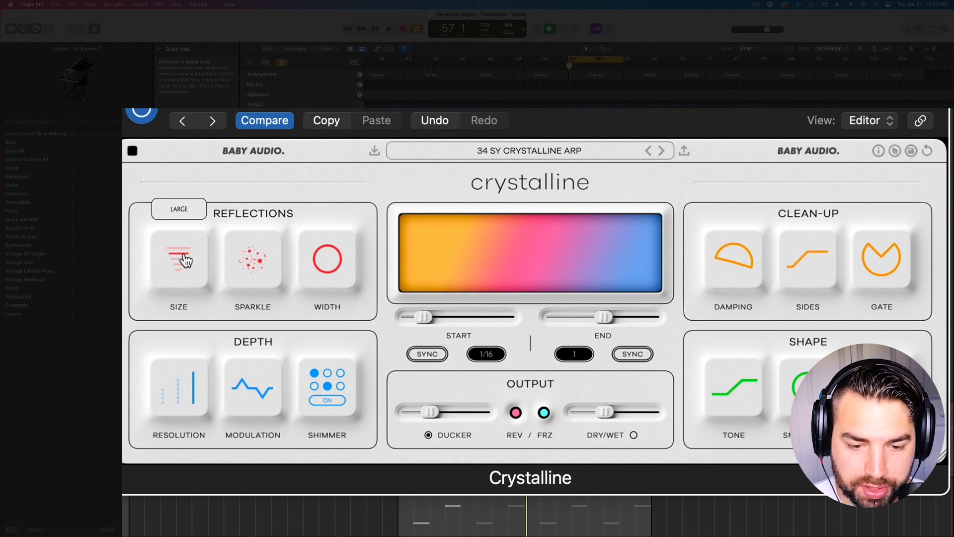
left_click(186, 266)
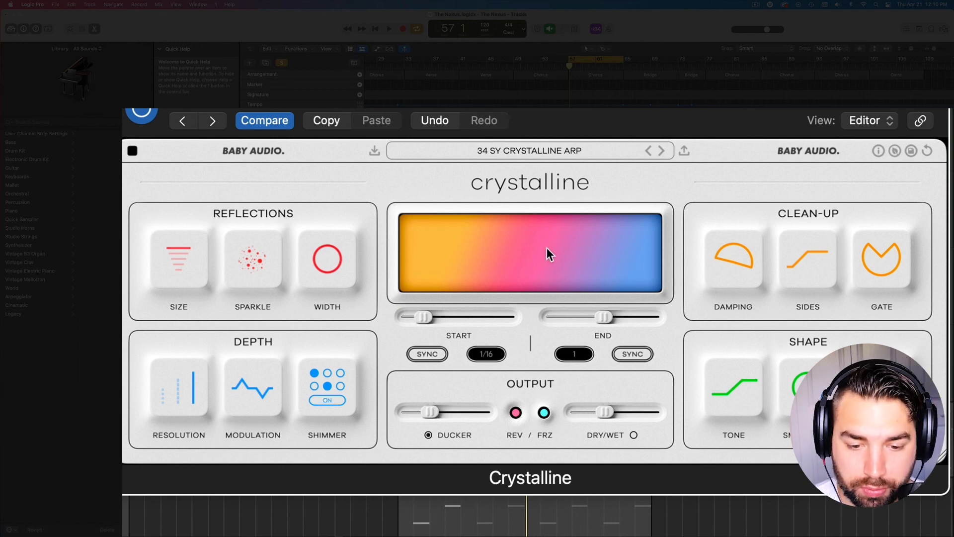
mouse_move(238, 271)
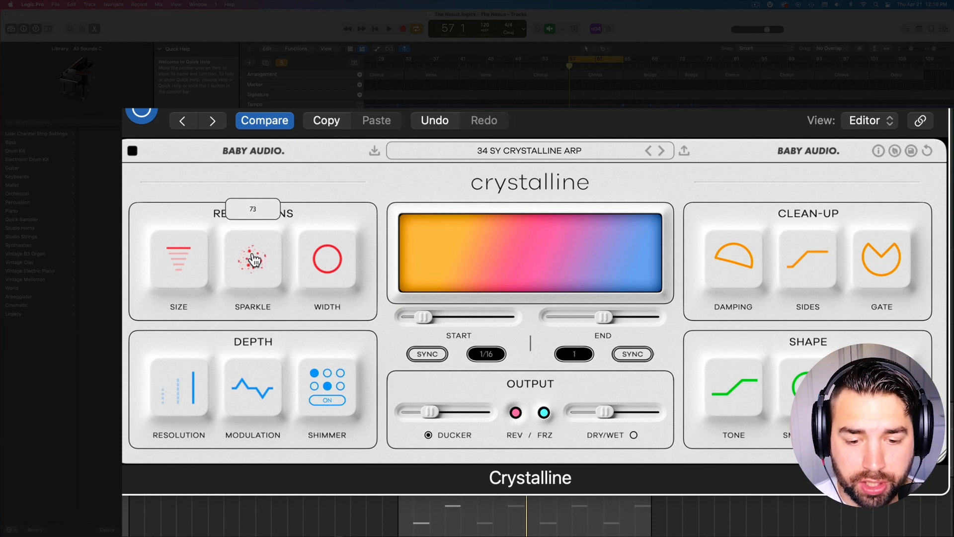
mouse_move(253, 259)
left_mouse_down()
mouse_move(268, 229)
mouse_move(260, 358)
mouse_move(271, 196)
mouse_move(270, 270)
mouse_move(266, 250)
left_mouse_up()
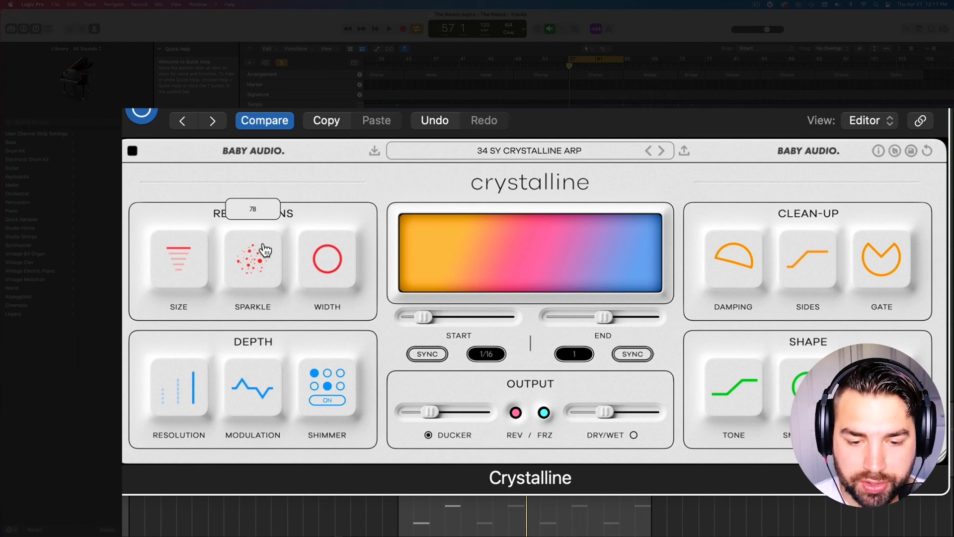
left_click_drag(265, 250, 261, 269)
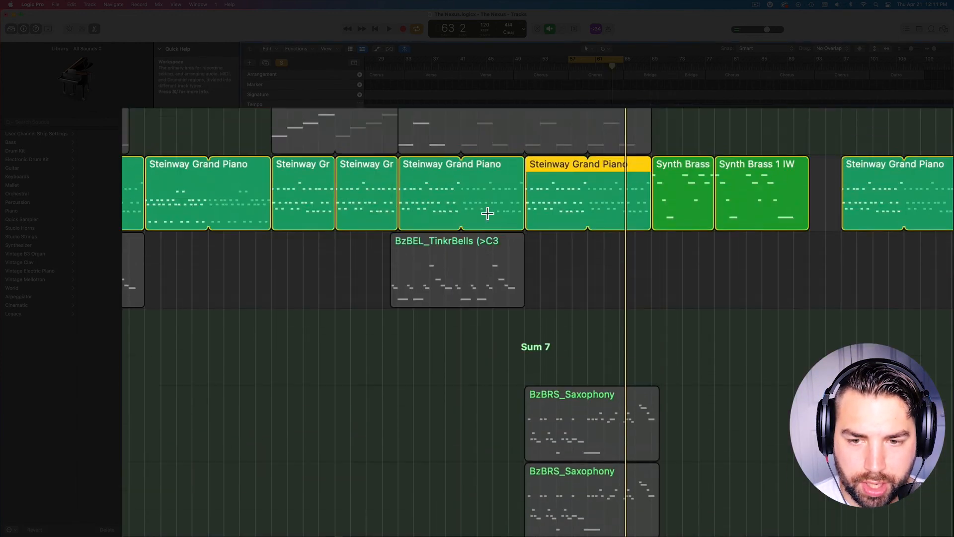
Switch the solo from the synth brass track to Sum 2 and open the Crystalline reverb on Sum 2
scroll(269, 156, "up", 5)
left_click(290, 158)
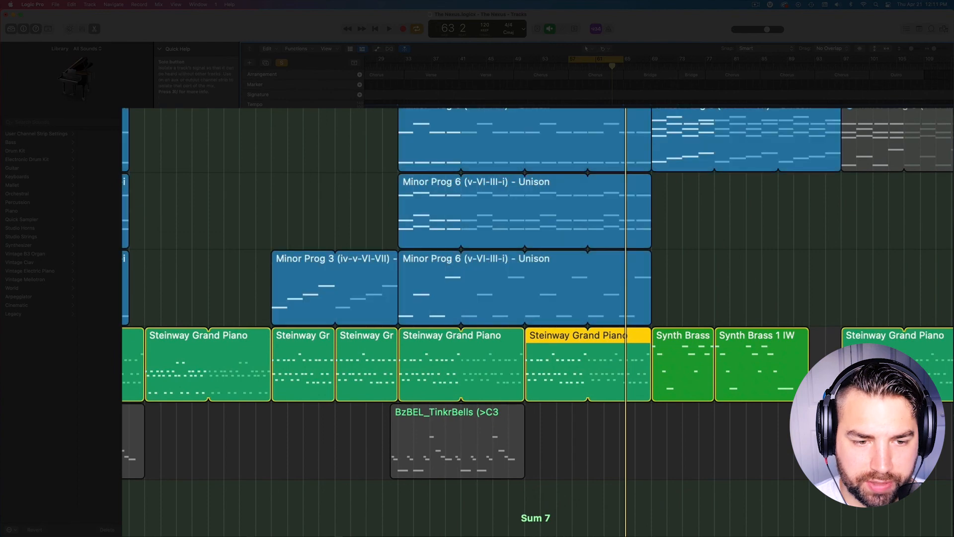
left_click(289, 291)
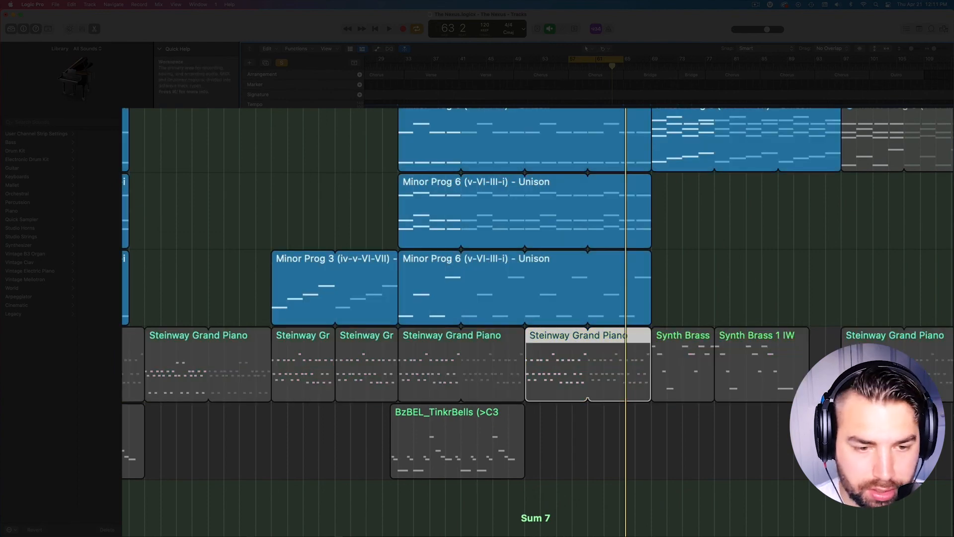
left_click(298, 349)
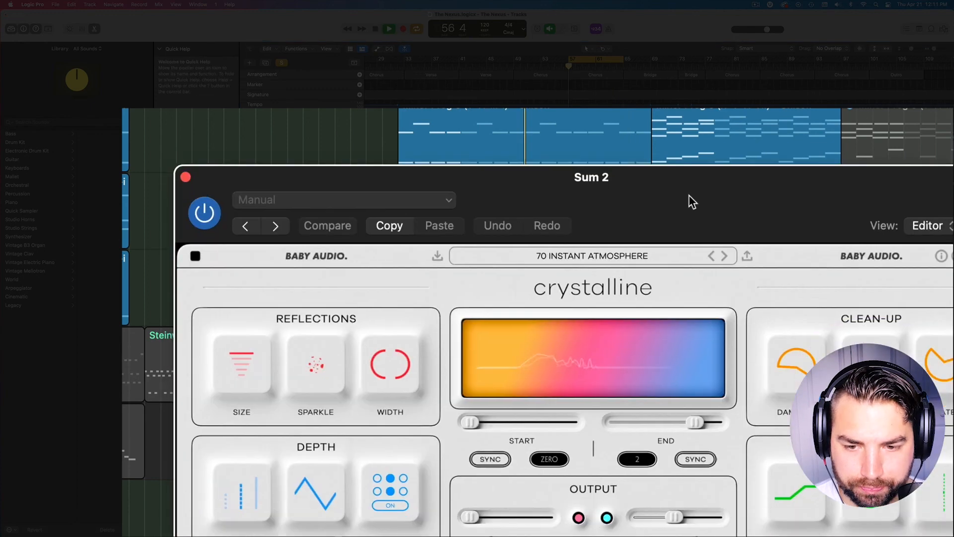
During playback, audition the reflection sizes from Tiny through Small and Large up to Spacey, and raise Sparkle
left_click(242, 380)
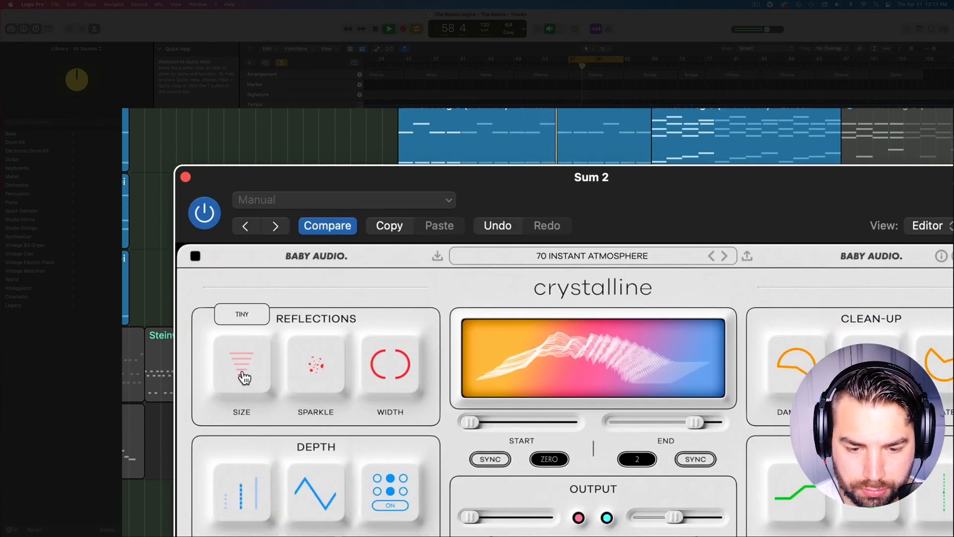
left_click(244, 377)
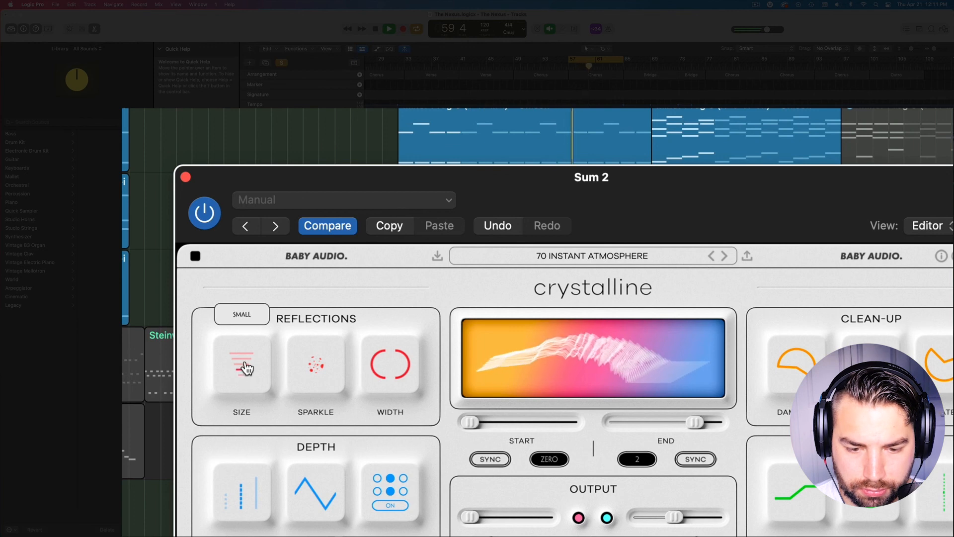
left_click(244, 368)
left_click(246, 365)
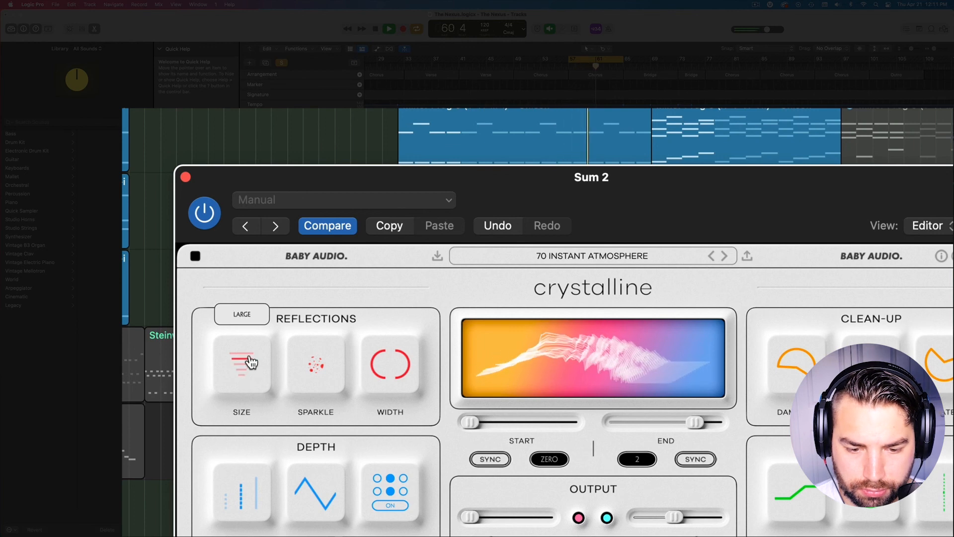
left_click_drag(317, 366, 331, 154)
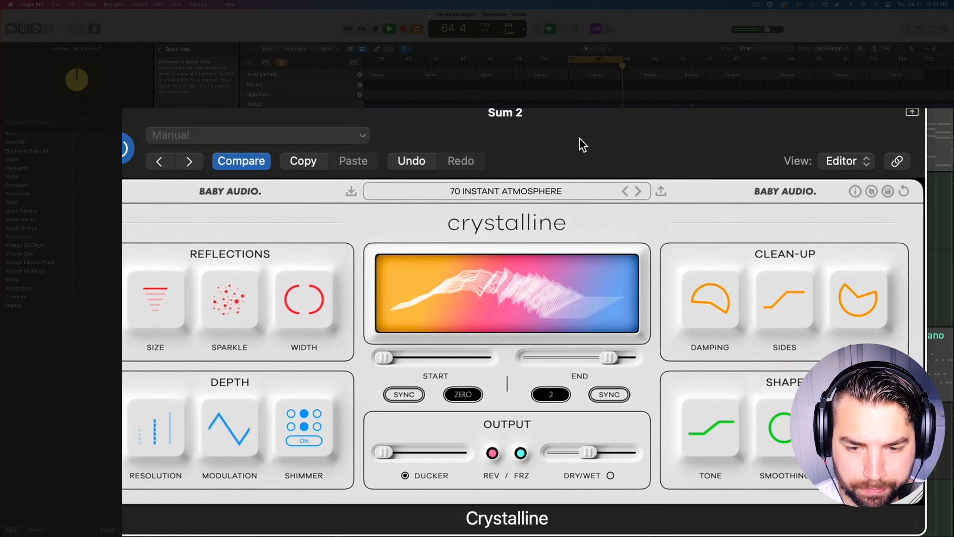
key("space")
Sweep the reflections Width while auditioning Sum 2, ending at +100, and stop playback
mouse_move(337, 302)
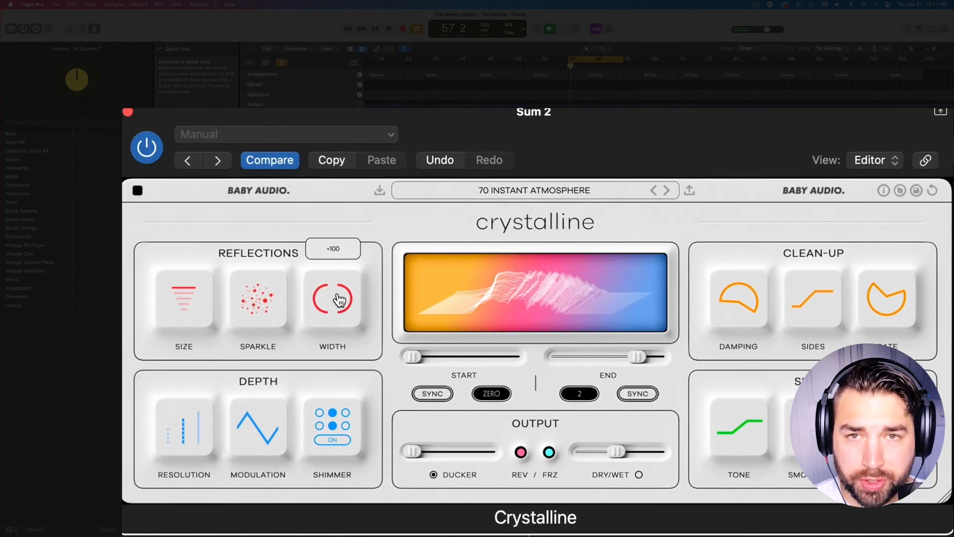
left_click_drag(337, 301, 354, 209)
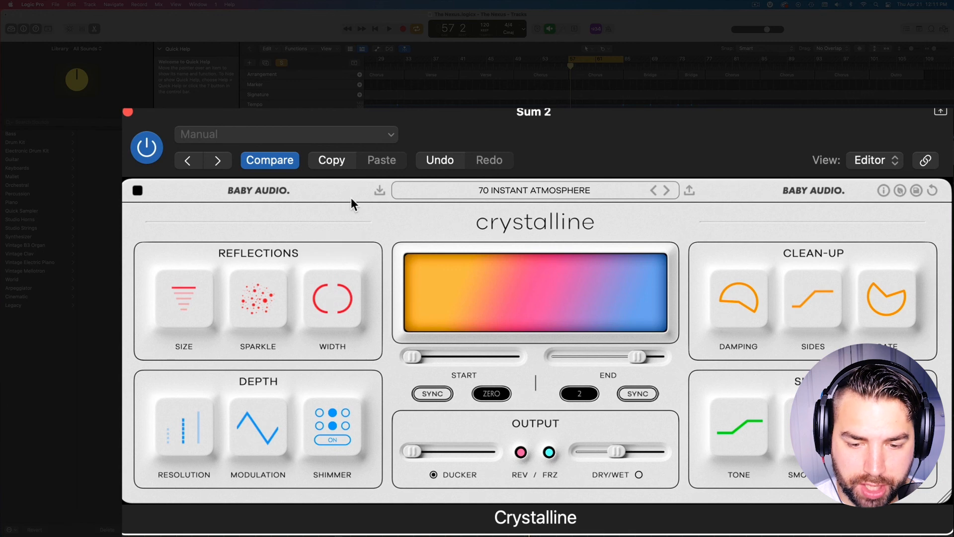
key("space")
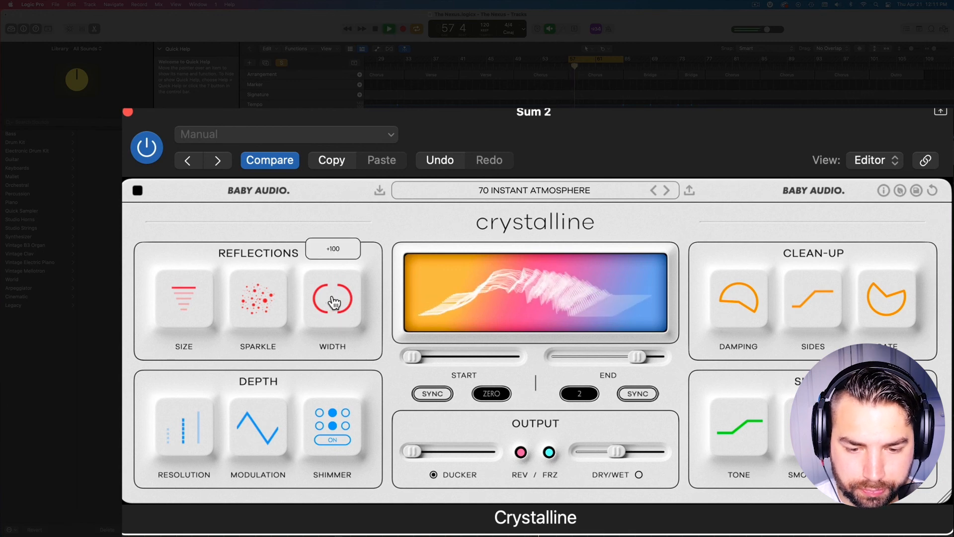
left_click_drag(332, 301, 307, 201)
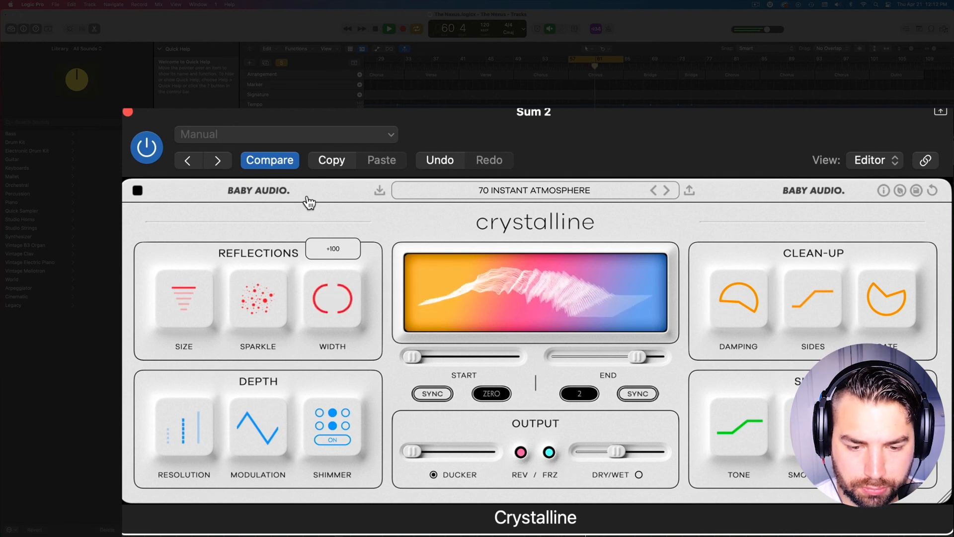
key("space")
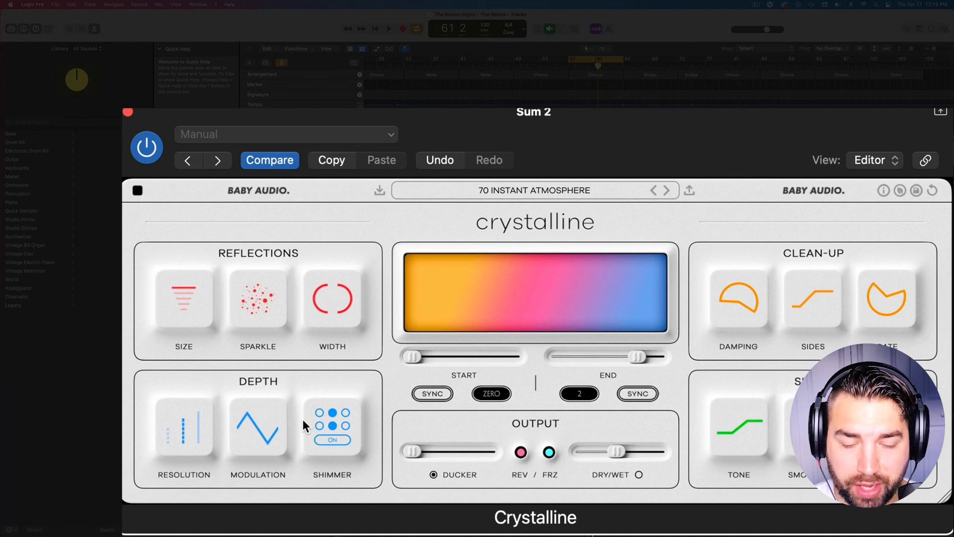
Cycle through the reverb's Depth Resolution settings and leave it on Basic
mouse_move(169, 447)
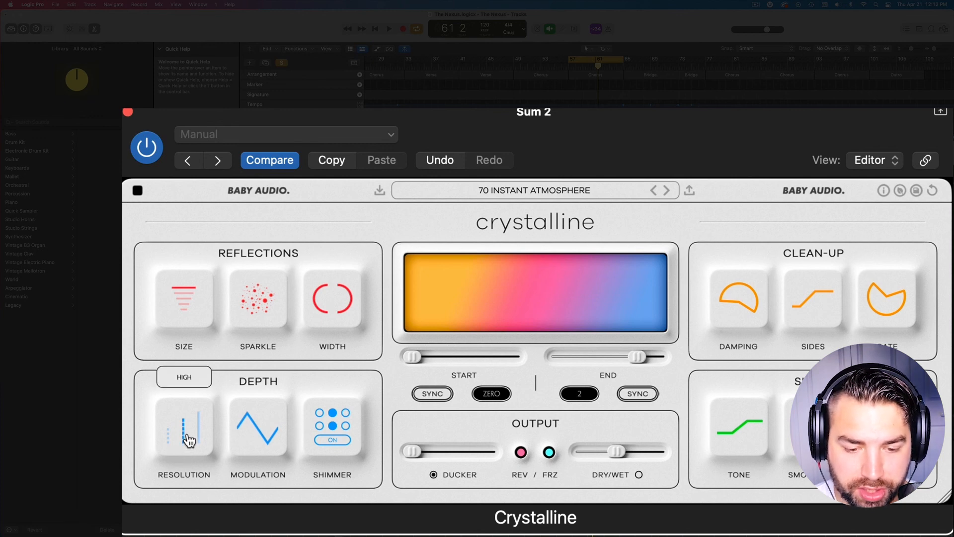
left_click(169, 444)
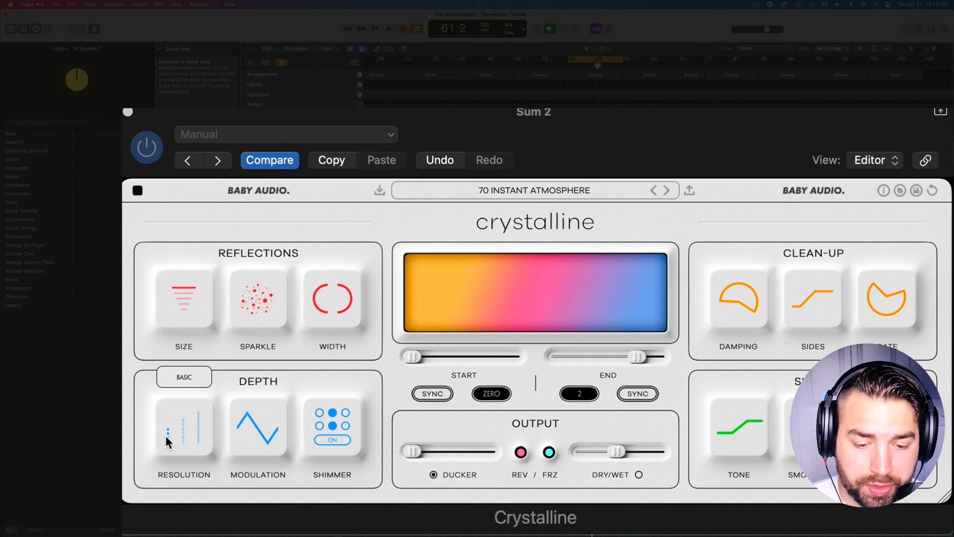
left_click(166, 435)
left_click(165, 435)
left_click(167, 438)
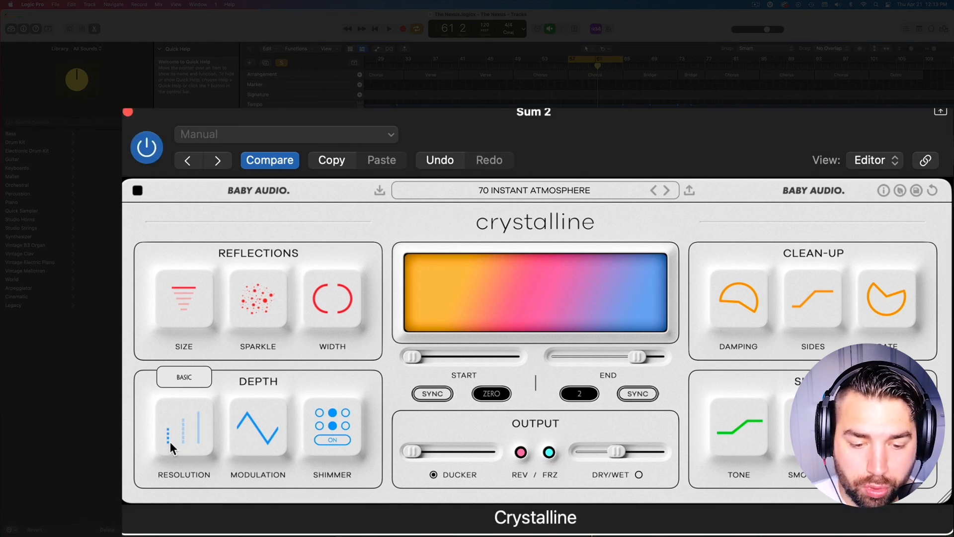
Switch the depth Resolution through High to Pristine and raise Modulation to 100 on Sum 2's reverb
left_click(181, 436)
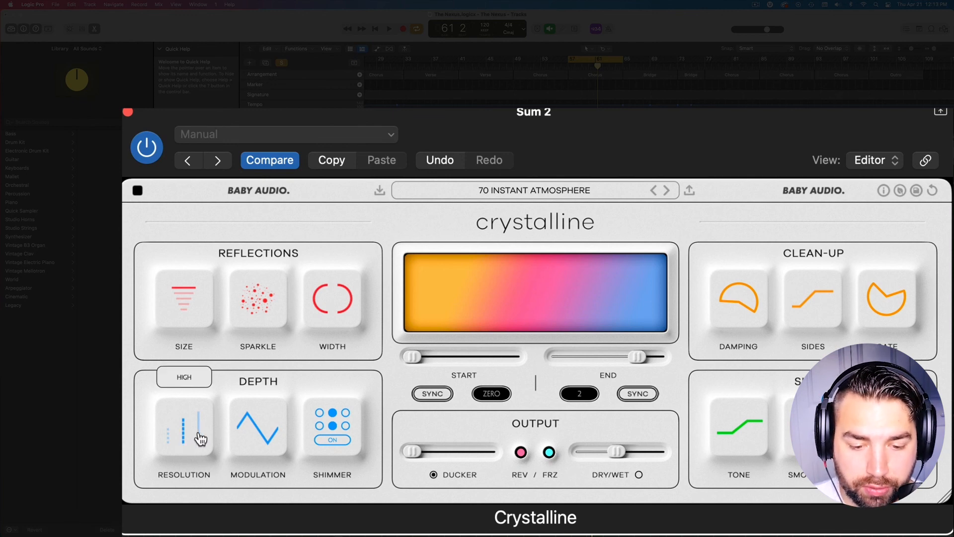
left_click(198, 437)
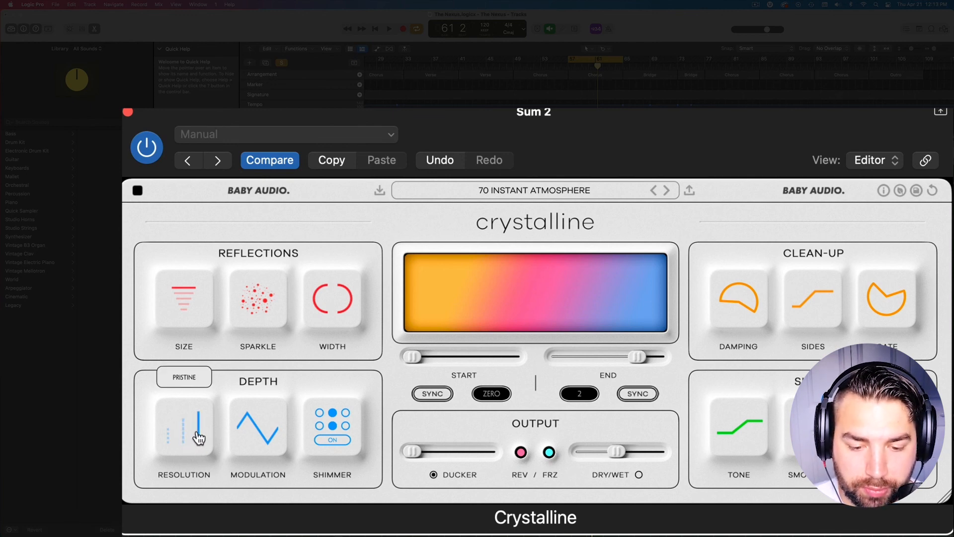
mouse_move(259, 427)
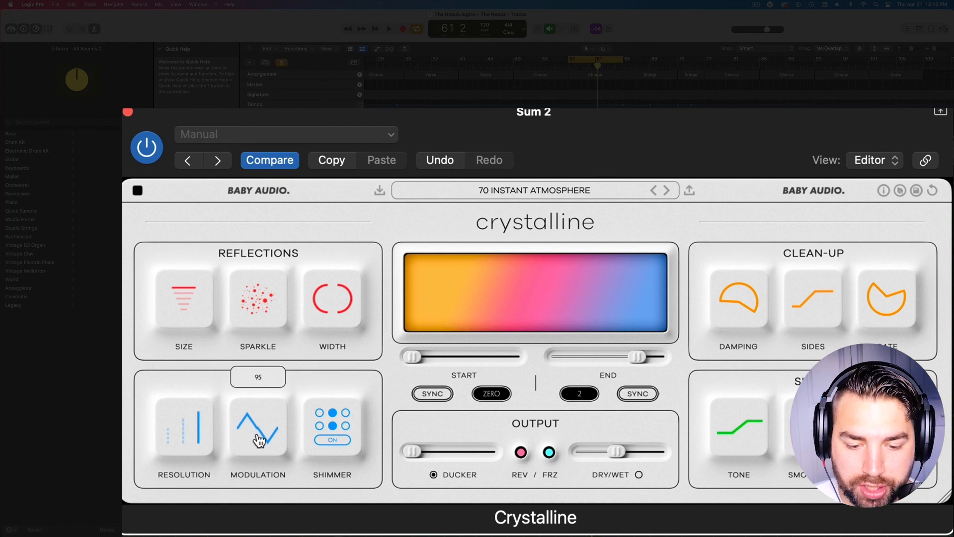
left_click_drag(260, 440, 267, 375)
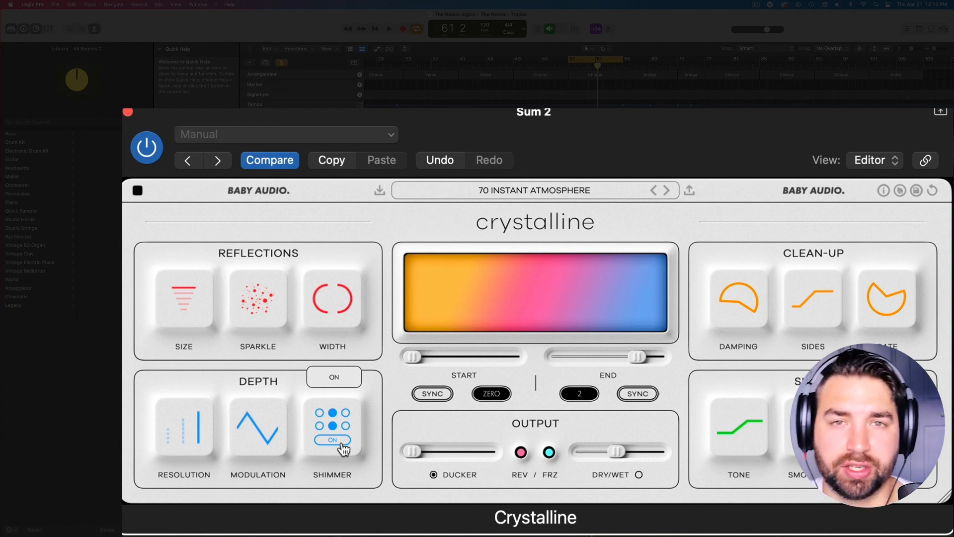
Move the Sum 2 reverb window down slightly and compare Basic with Pristine resolution during playback
left_click_drag(643, 121, 639, 136)
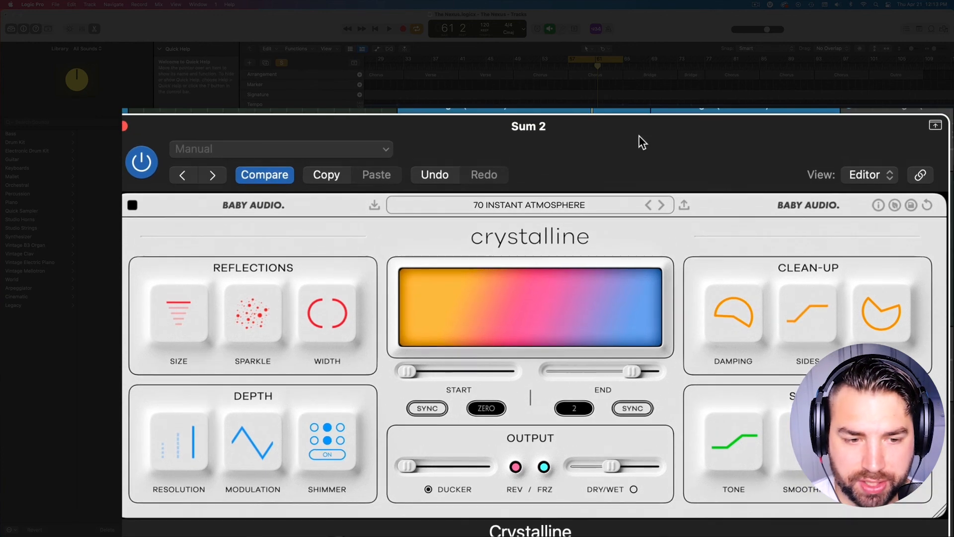
key("space")
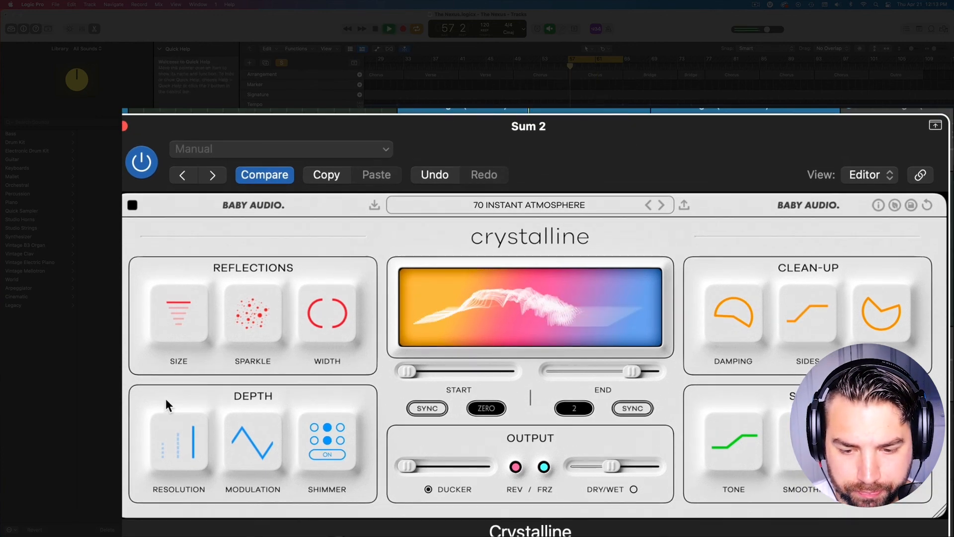
left_click(163, 458)
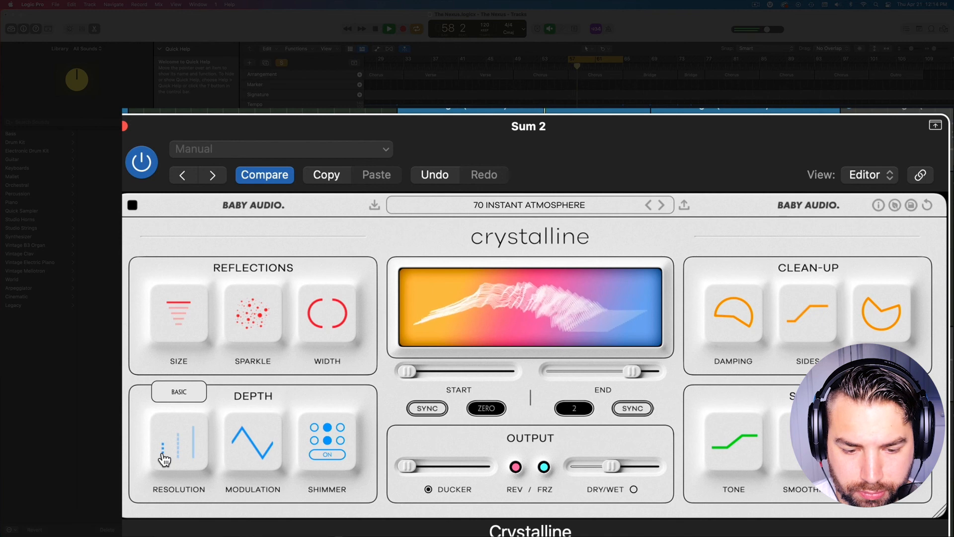
left_click(195, 456)
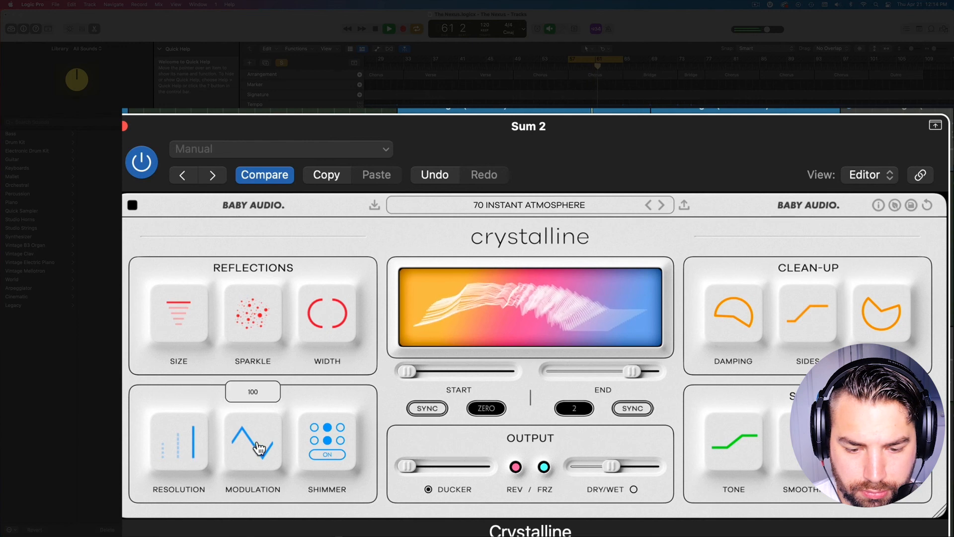
While auditioning Sum 2, sweep Modulation to 0 and back to 100, toggle Shimmer off and on, and stop playback
left_click_drag(258, 455, 259, 502)
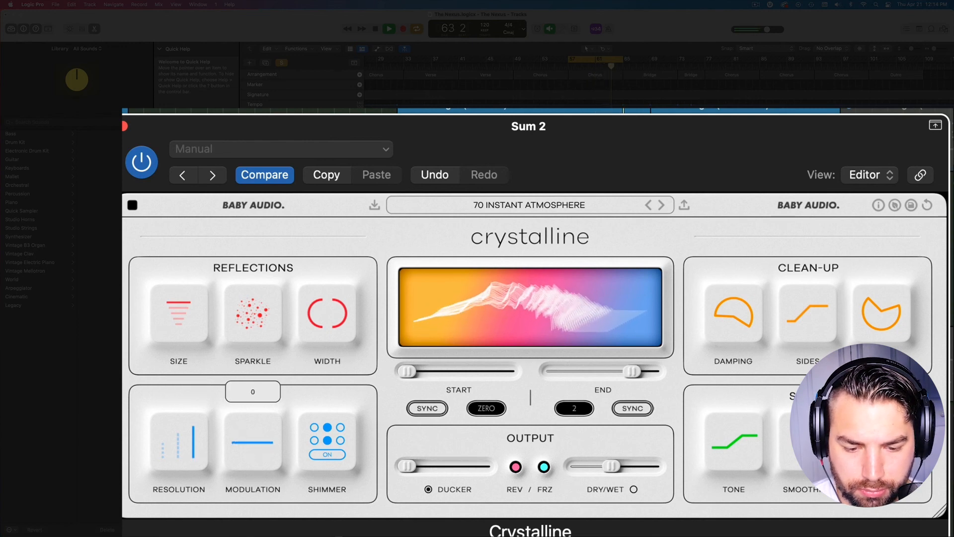
left_click_drag(258, 502, 275, 398)
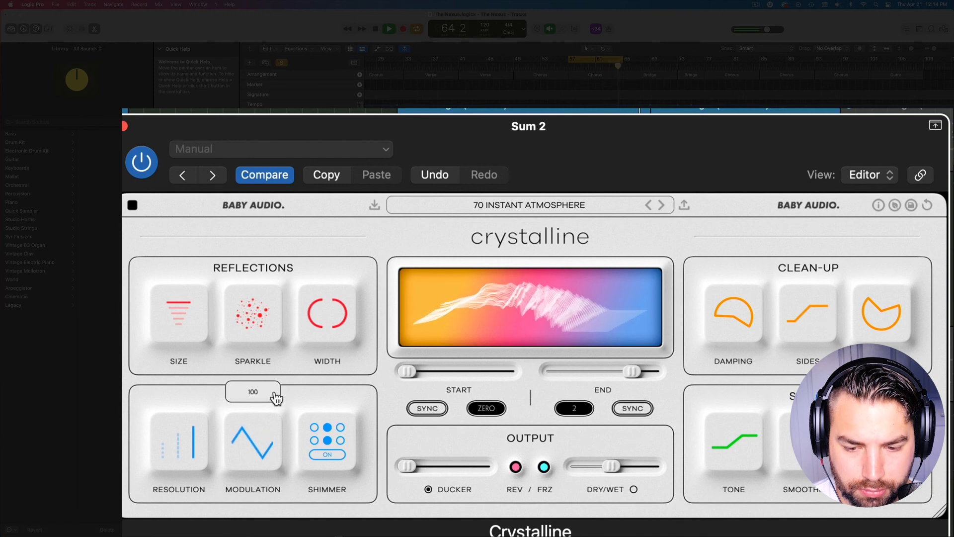
left_click(328, 456)
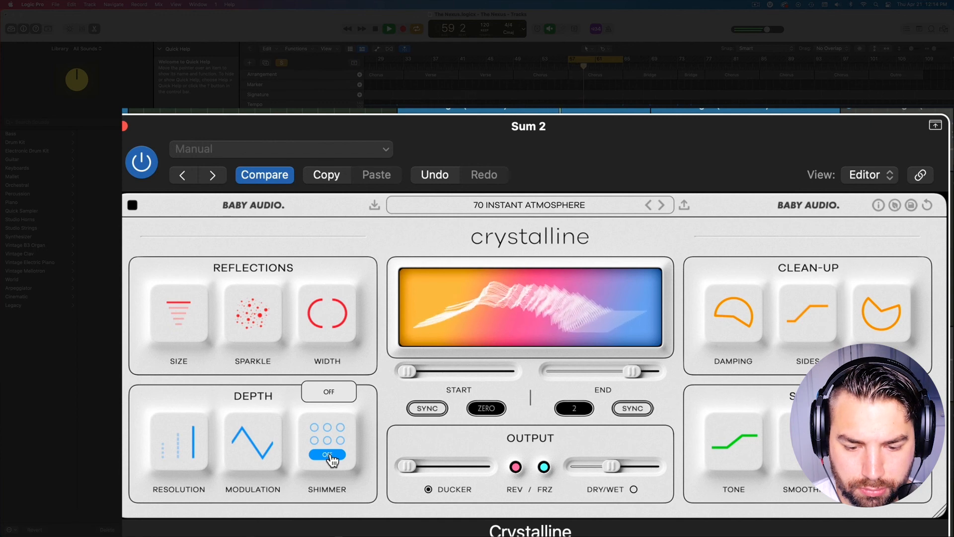
left_click(329, 456)
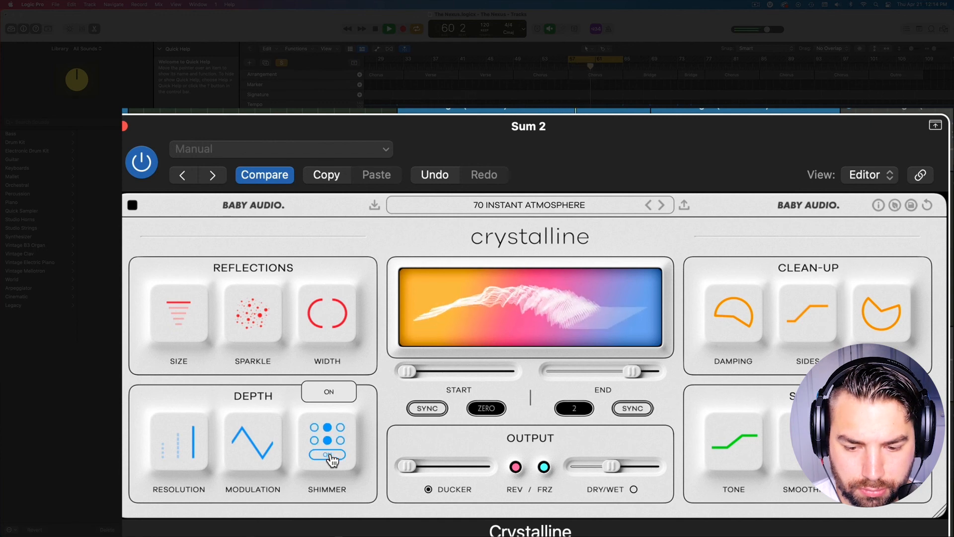
key("space")
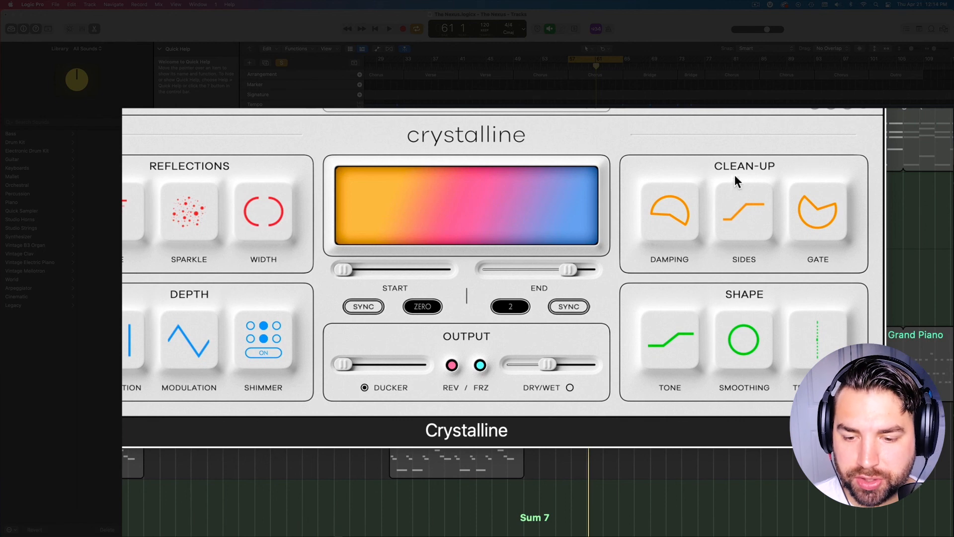
Adjust the Clean-Up Sides frequency on Sum 2 and set the Gate release on Sum 7 to 210 ms
mouse_move(671, 229)
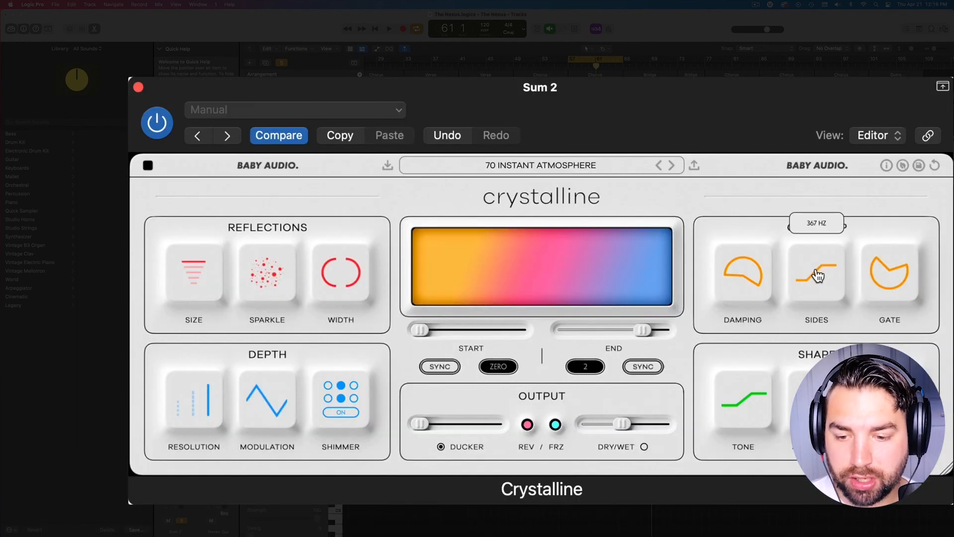
mouse_move(826, 291)
left_mouse_down()
mouse_move(839, 319)
mouse_move(815, 196)
mouse_move(822, 284)
mouse_move(818, 247)
mouse_move(826, 272)
mouse_move(822, 251)
mouse_move(828, 260)
mouse_move(804, 275)
mouse_move(820, 275)
mouse_move(825, 298)
left_mouse_up()
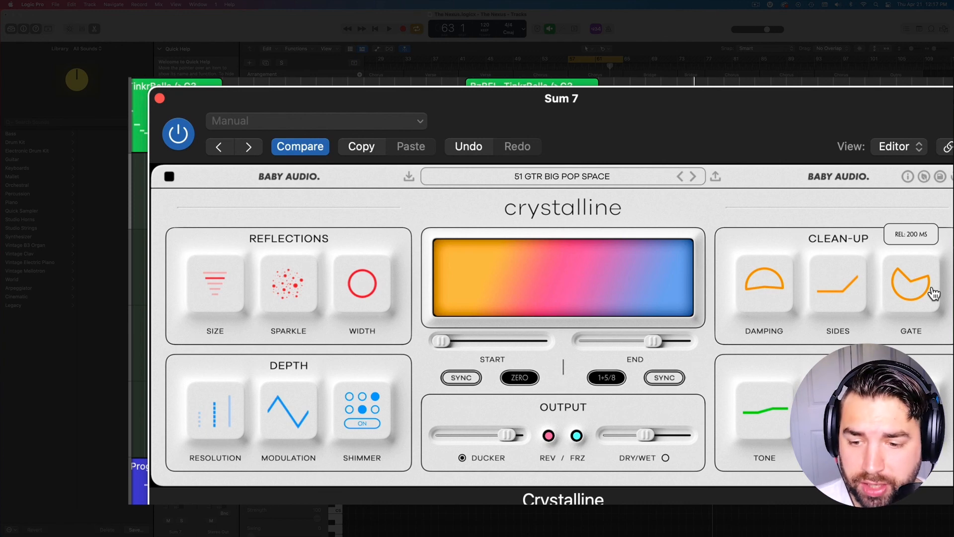
mouse_move(924, 279)
left_mouse_down()
mouse_move(900, 348)
mouse_move(930, 264)
mouse_move(906, 192)
mouse_move(918, 213)
mouse_move(924, 286)
left_mouse_up()
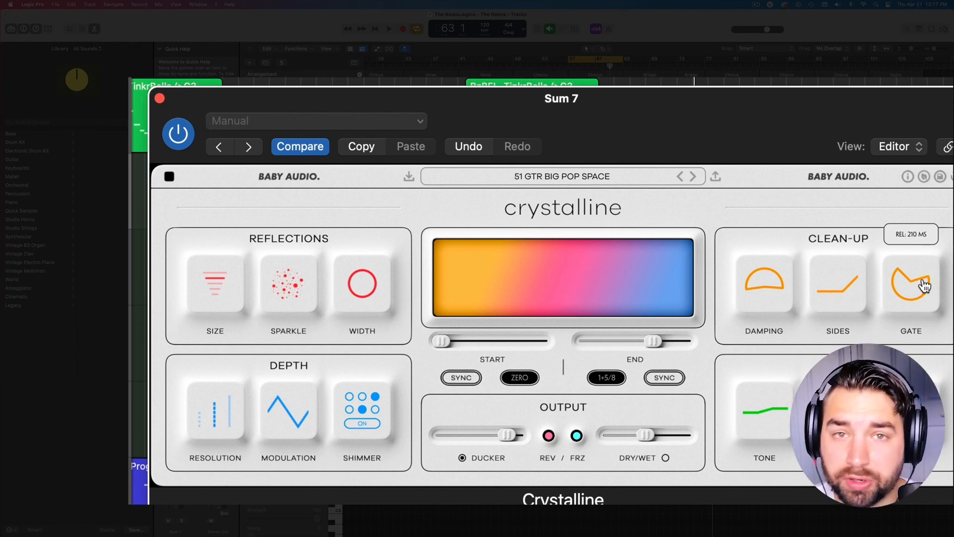
Move the Sum 7 reverb window aside, bring the drum tracks into view, and close the reverb
left_click_drag(726, 100, 953, 123)
scroll(565, 140, "down", 2)
scroll(565, 138, "down", 15)
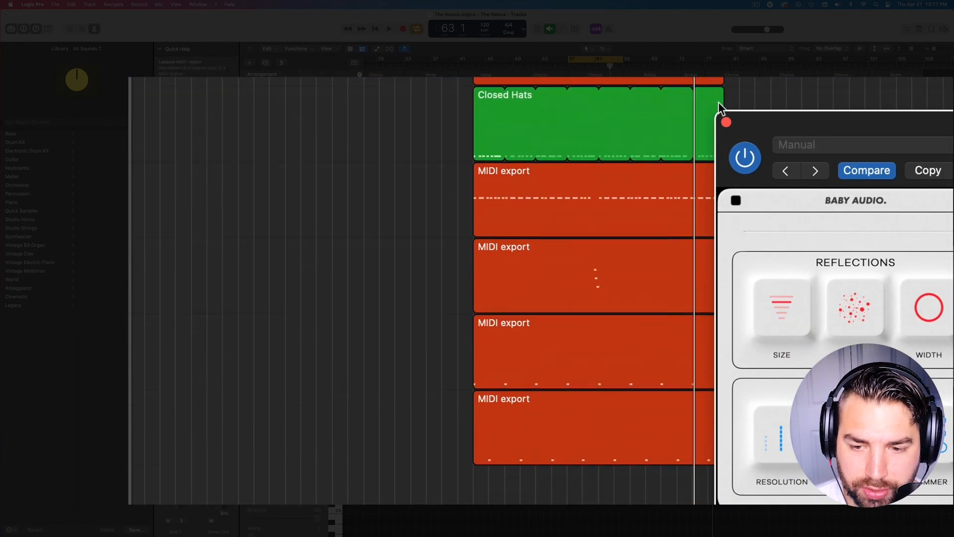
left_click(725, 122)
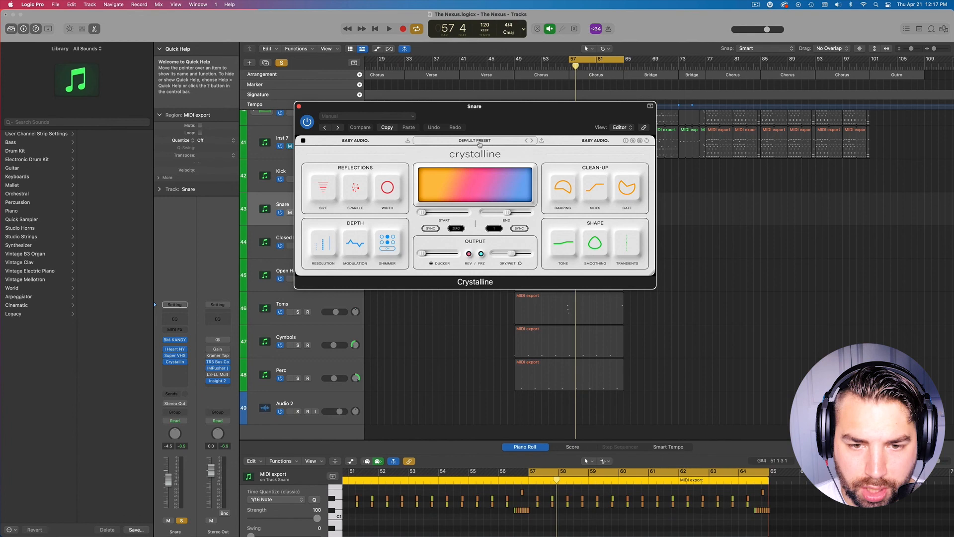
Load the factory preset 12 DR SNARE BIG 80S GATED into the snare's Crystalline reverb
left_click(478, 141)
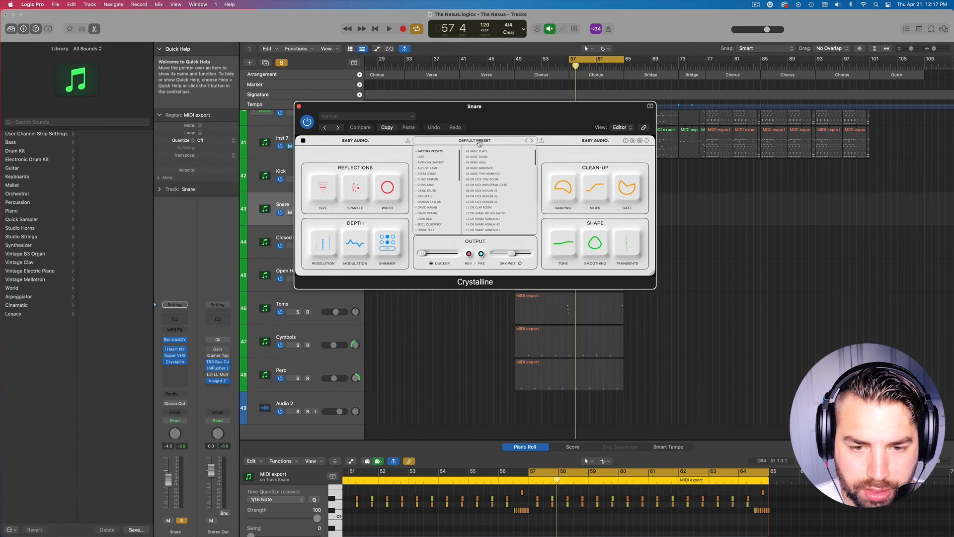
scroll(503, 182, "down", 5)
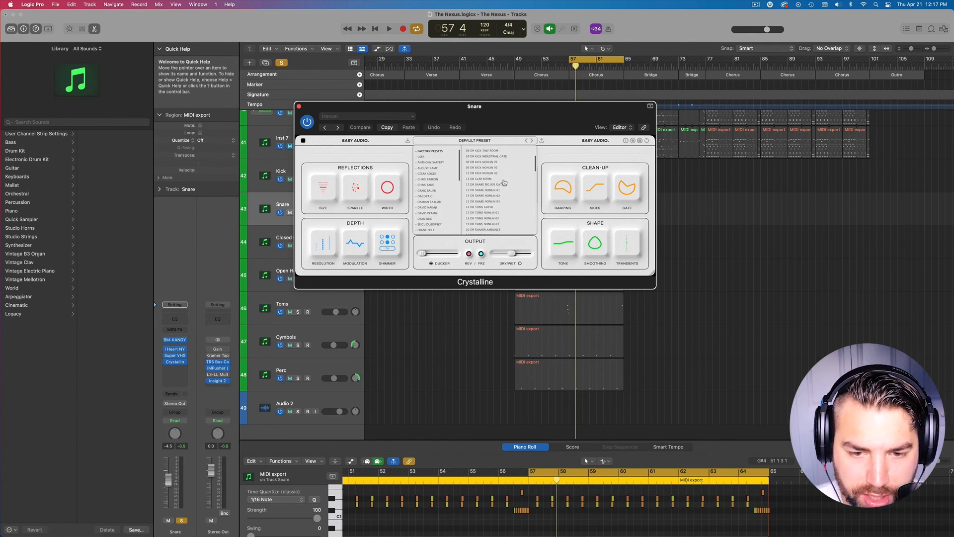
scroll(504, 182, "down", 1)
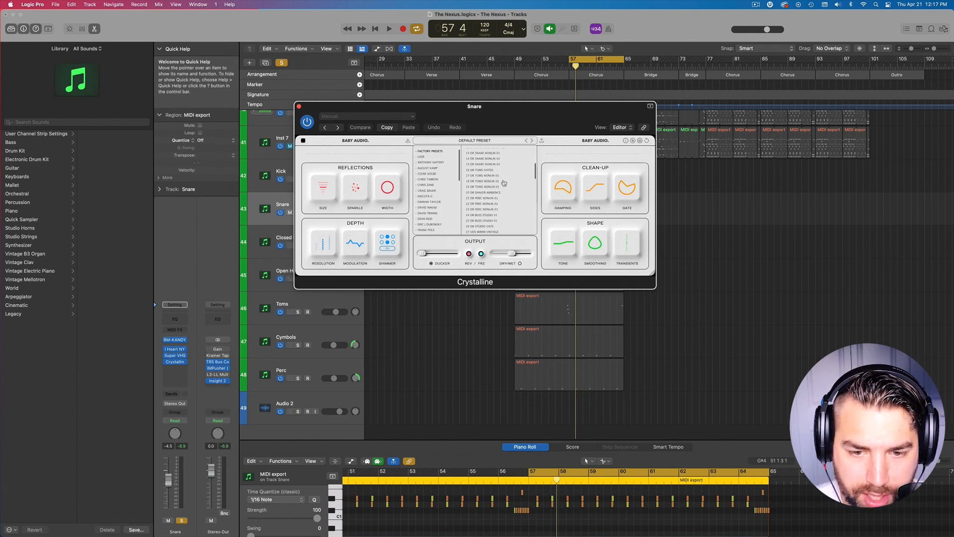
scroll(504, 182, "down", 2)
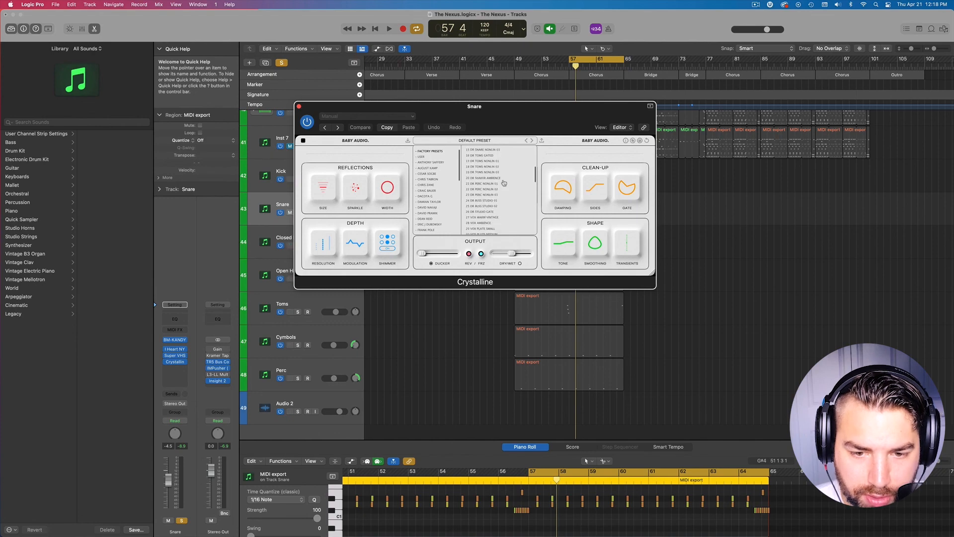
scroll(504, 183, "up", 5)
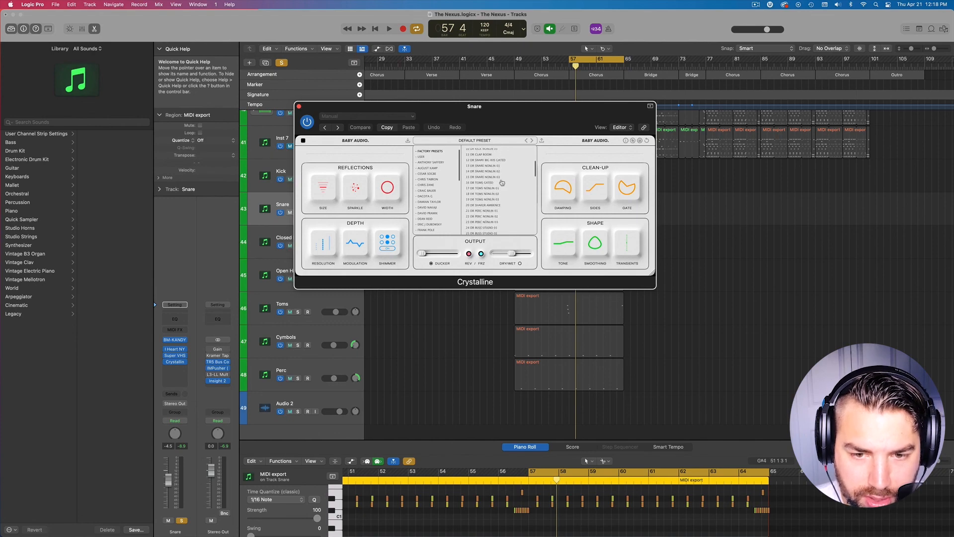
scroll(492, 179, "up", 3)
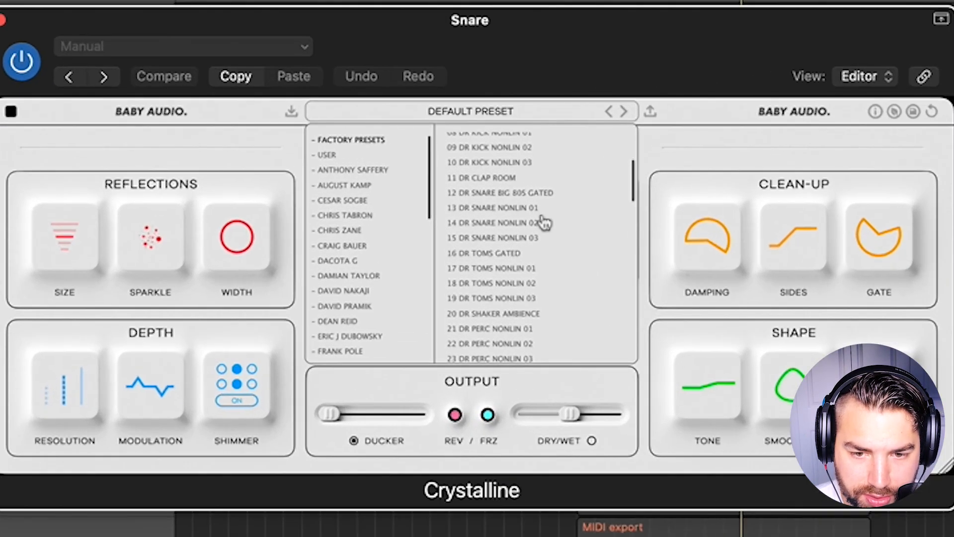
scroll(507, 224, "up", 1)
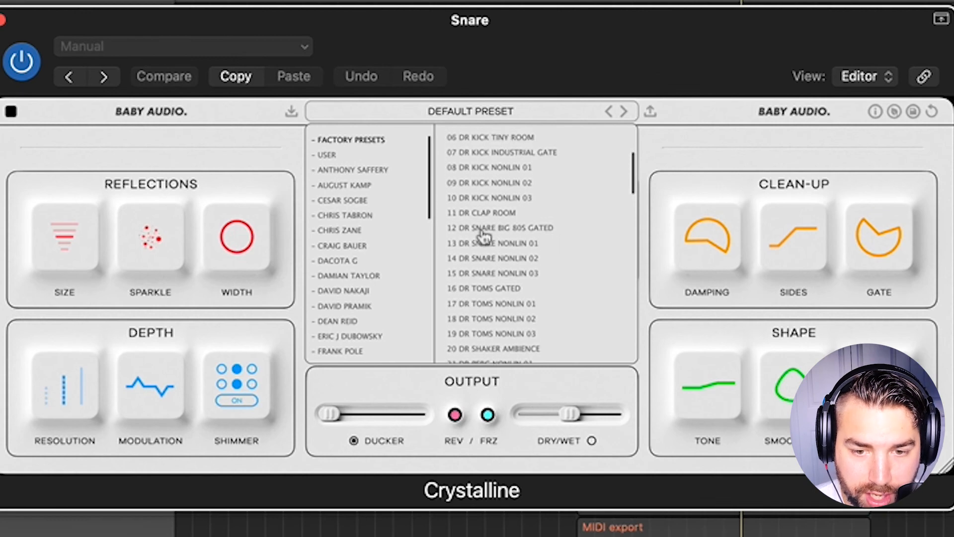
left_click(516, 229)
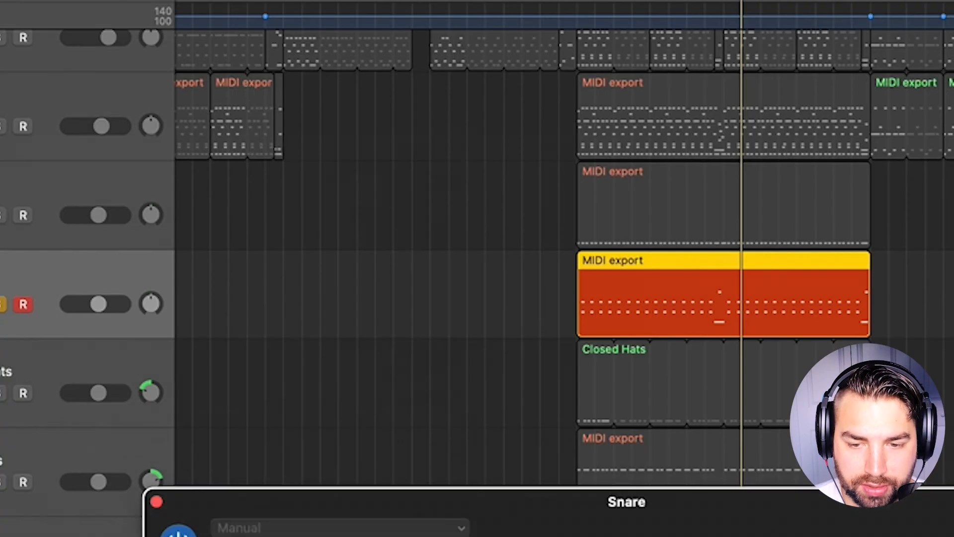
Audition the gated preset on the snare and lower the Dry/Wet mix, moving the reverb window clear of the snare track
left_click_drag(801, 536, 387, 457)
key("space")
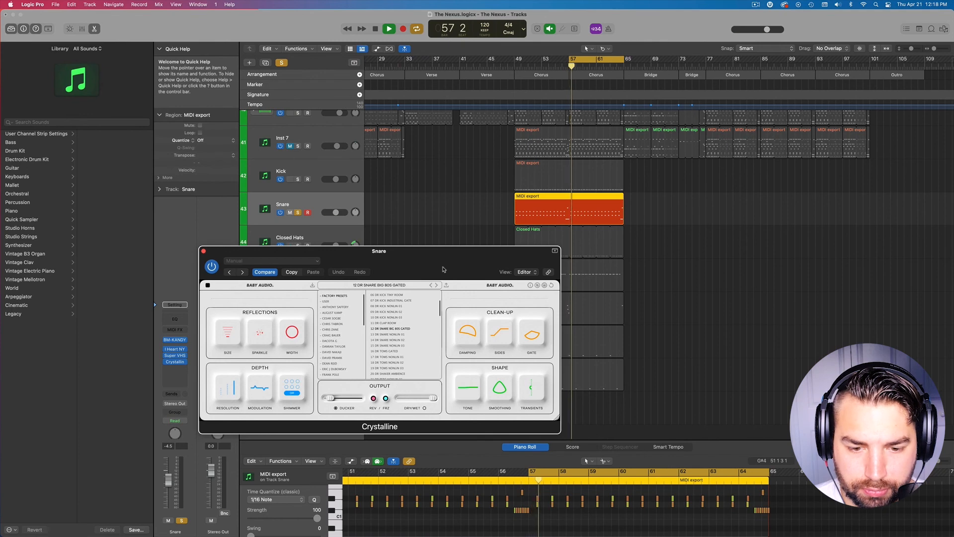
left_click_drag(443, 270, 630, 229)
key("space")
left_click(459, 249)
left_click_drag(651, 360, 625, 361)
key("space")
left_click_drag(657, 217, 431, 233)
Raise the Shape Tone and sweep Smoothing up and down in the snare's reverb
mouse_move(461, 364)
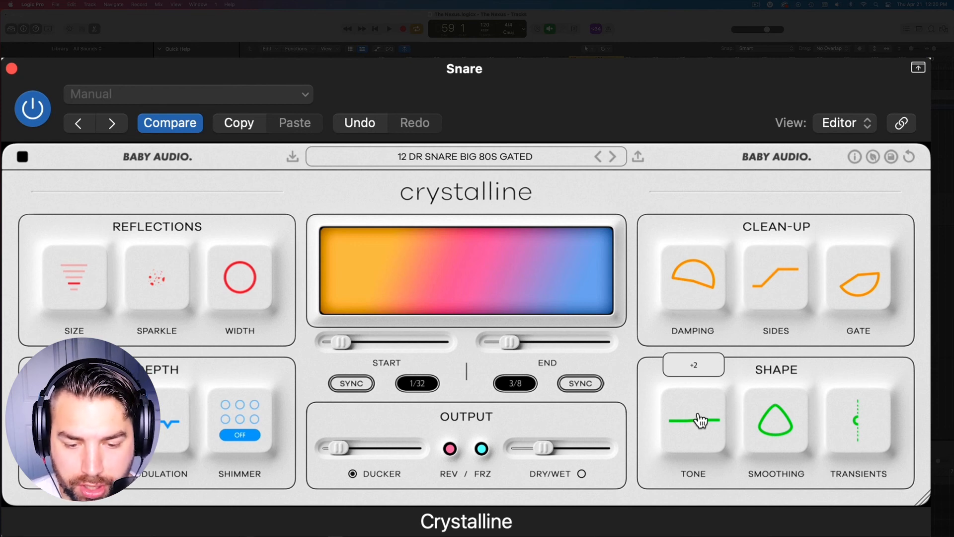
left_click_drag(698, 419, 711, 384)
left_click_drag(782, 454, 801, 407)
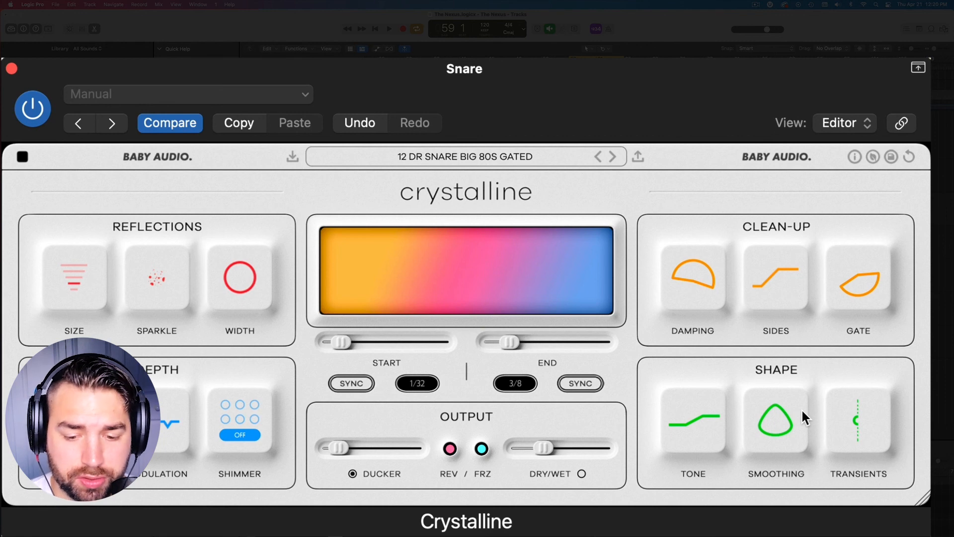
left_click_drag(805, 418, 784, 536)
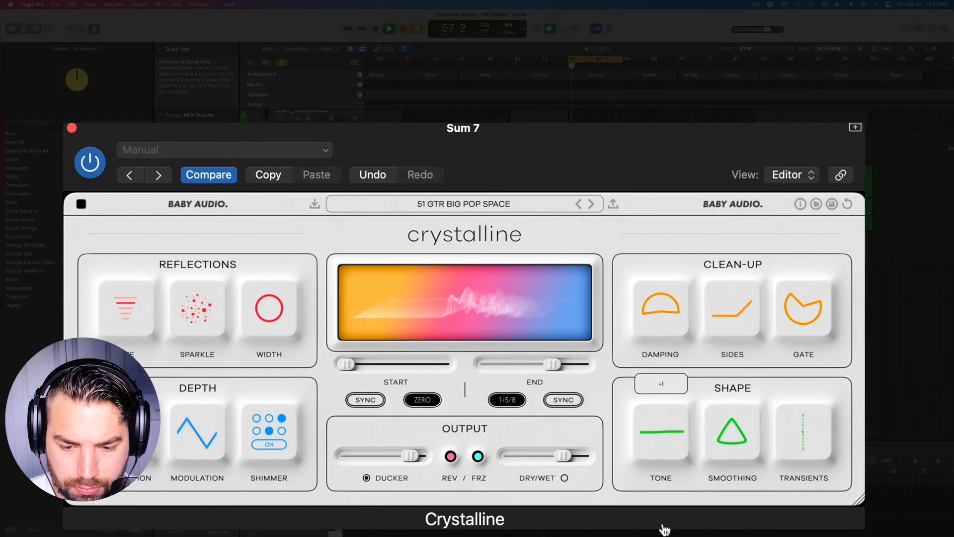
During playback of Sum 7, set the Shape Tone to +1, raise Smoothing to its fully round shape, and stop playback
mouse_move(664, 530)
left_mouse_down()
mouse_move(676, 422)
mouse_move(676, 536)
mouse_move(663, 529)
left_mouse_up()
left_click_drag(740, 436, 717, 229)
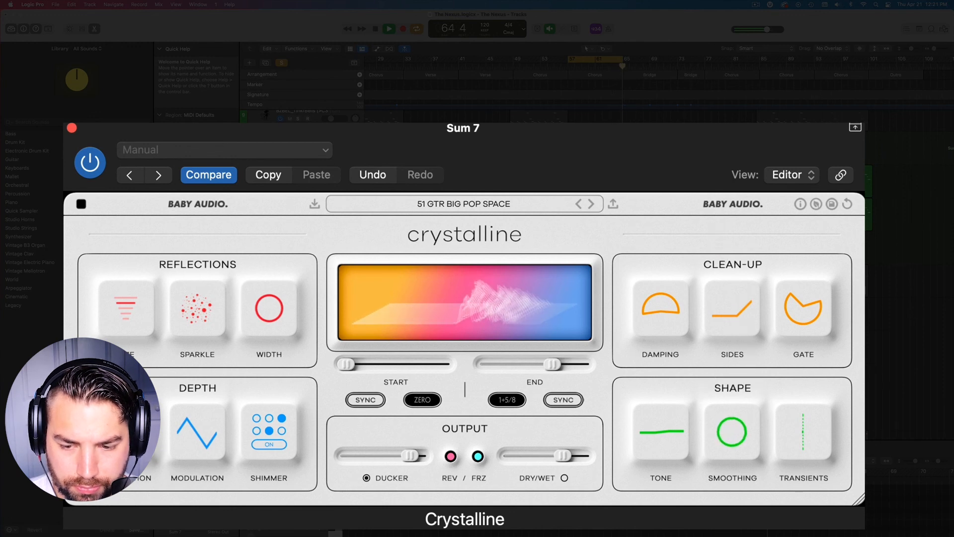
key("space")
Sweep the Shape Transients on Sum 7's reverb, taking Sustain up to +77
mouse_move(820, 453)
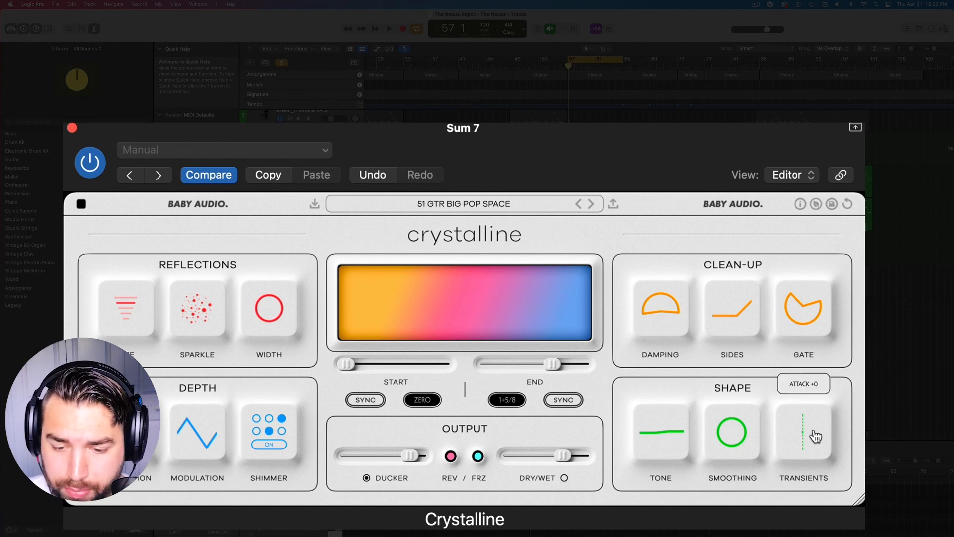
left_click_drag(810, 437, 803, 300)
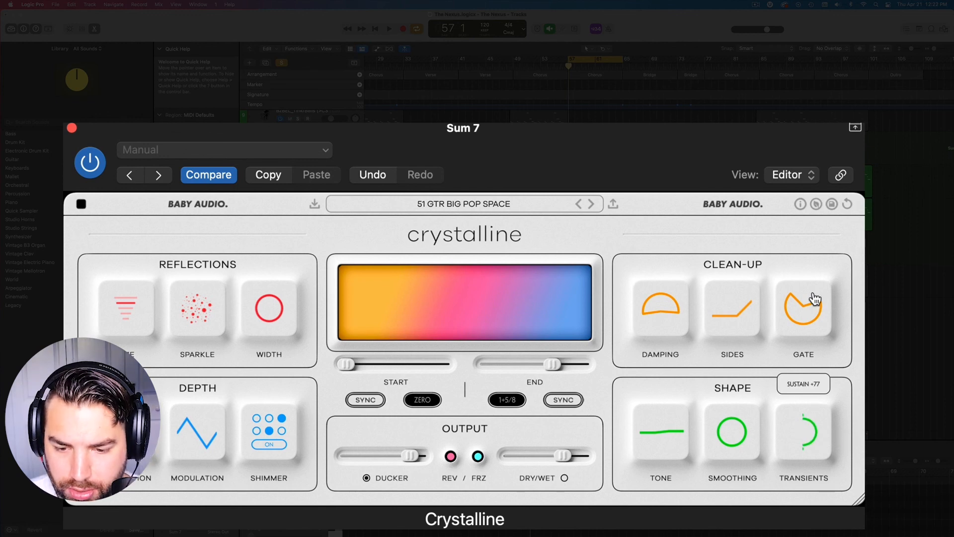
left_click_drag(817, 484, 824, 383)
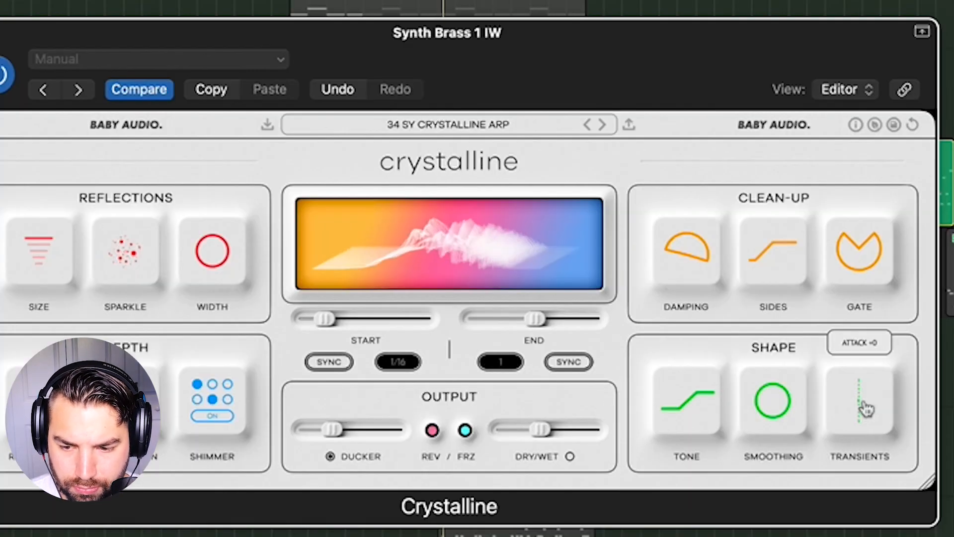
Shift the Transients on the Synth Brass 1 IW reverb and return them to neutral, and move the reverb window higher
left_click_drag(867, 398, 868, 489)
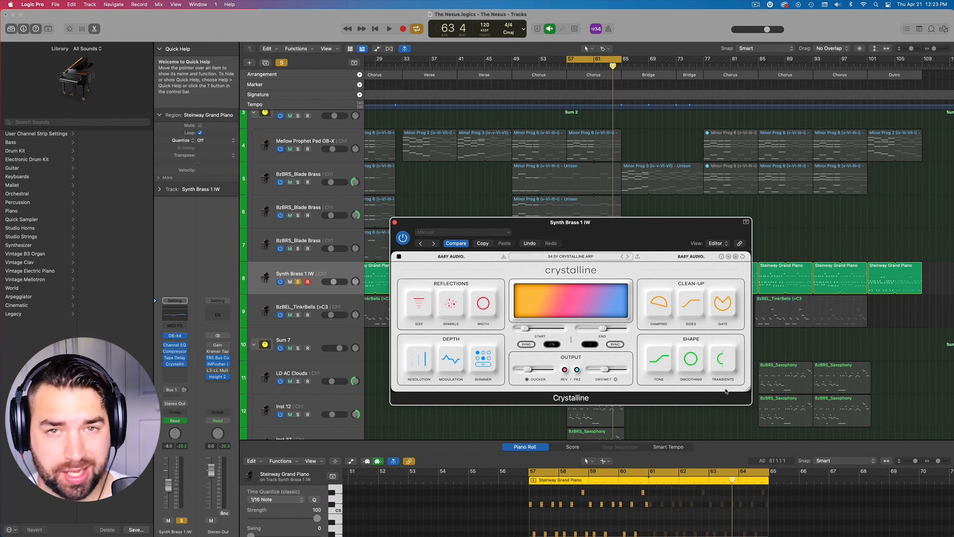
left_click_drag(724, 379, 723, 326)
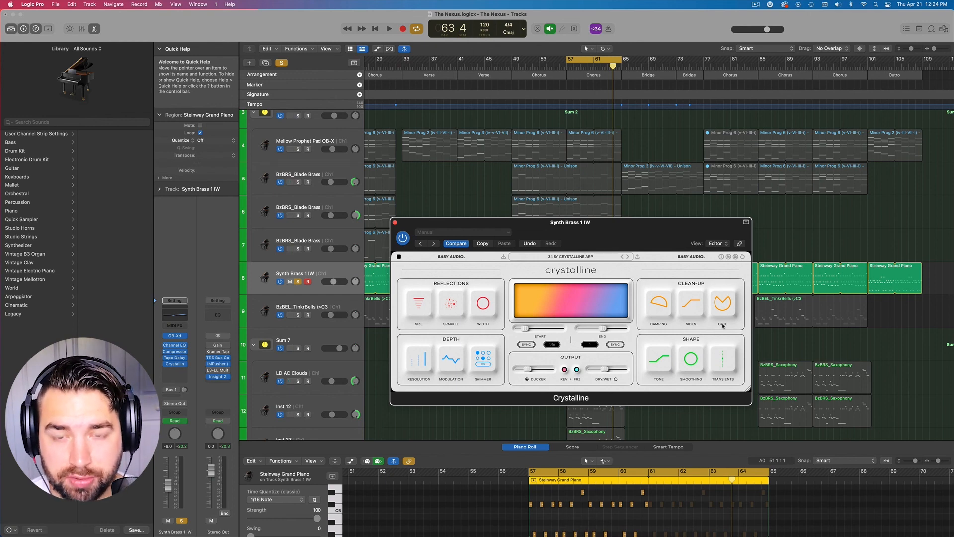
left_click_drag(599, 226, 598, 171)
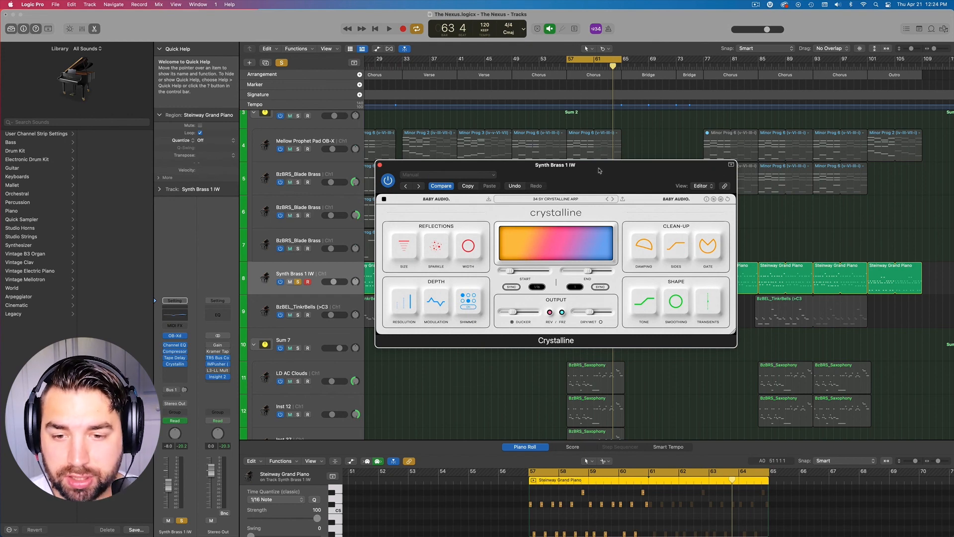
left_click_drag(599, 170, 602, 173)
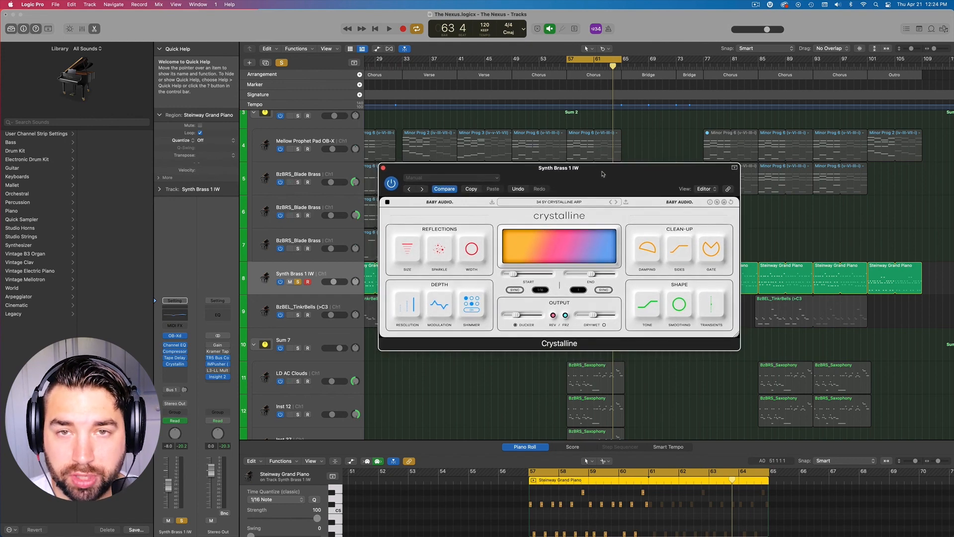